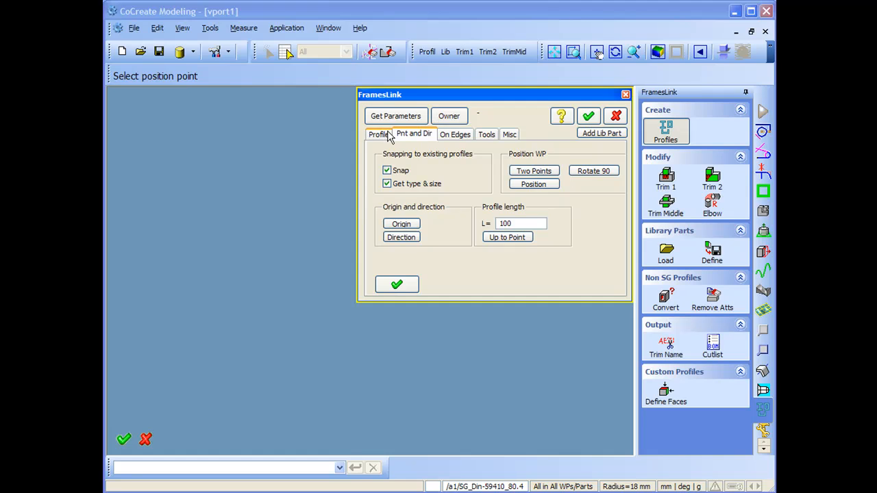
Choose a round hollow profile with nominal dimension 40 and wall thickness 2, and look through the available materials
{"action": "left_click", "coordinate": [382, 182]}
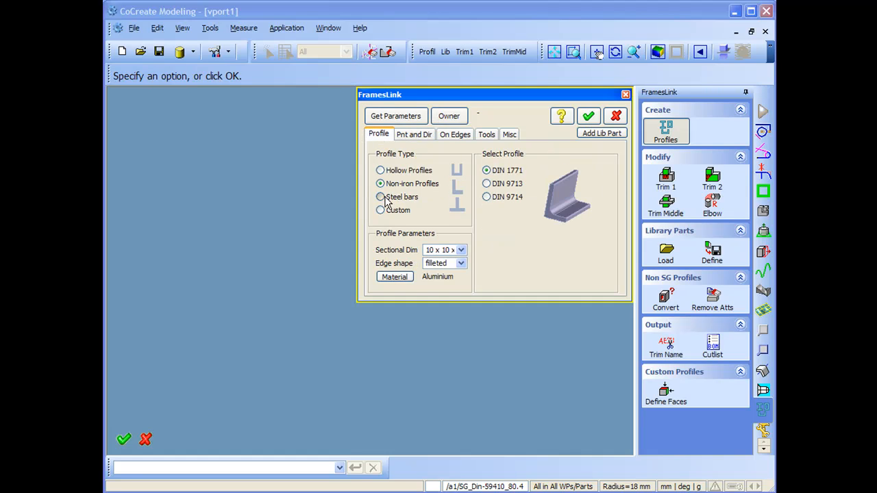
{"action": "left_click", "coordinate": [383, 198]}
{"action": "left_click", "coordinate": [384, 169]}
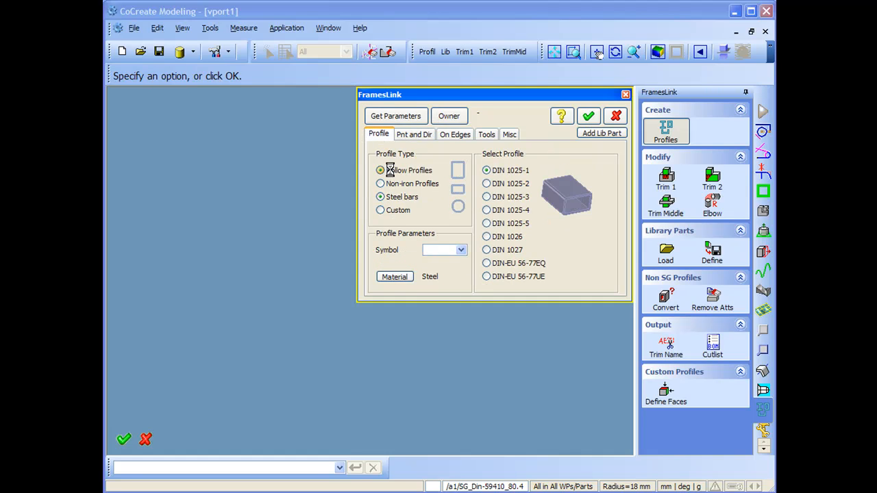
{"action": "left_click", "coordinate": [493, 199]}
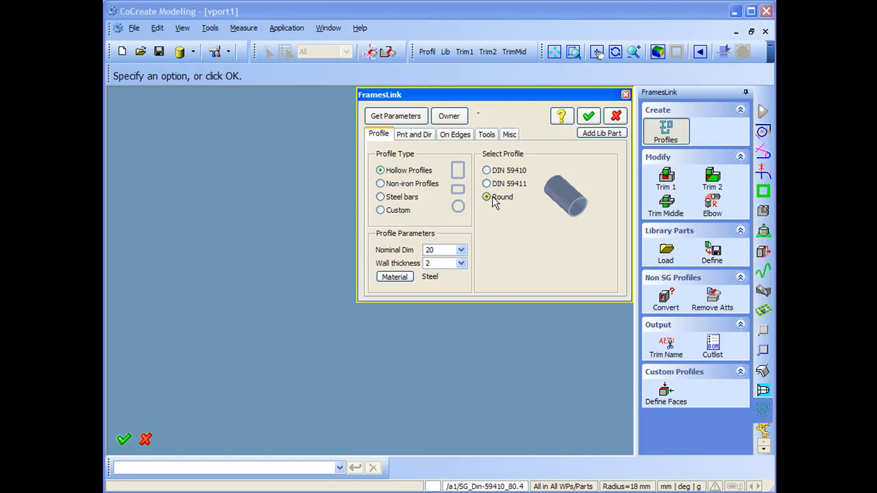
{"action": "left_click", "coordinate": [461, 252]}
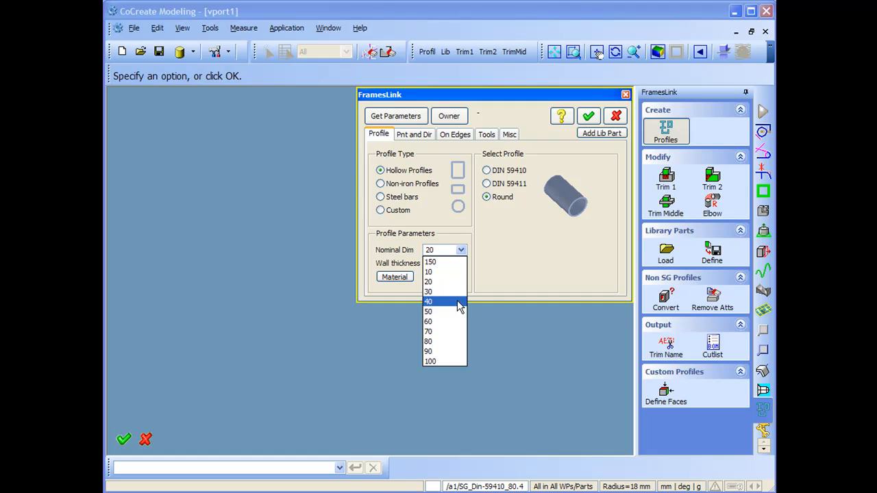
{"action": "left_click", "coordinate": [457, 301]}
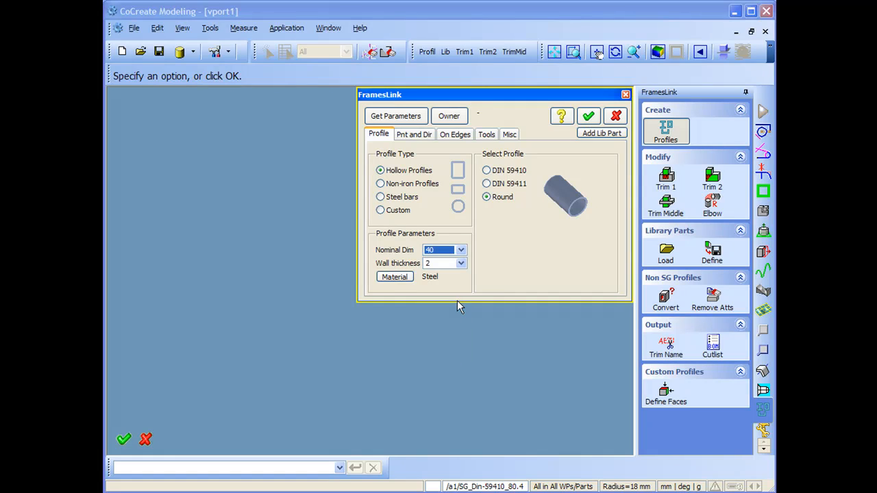
{"action": "left_click", "coordinate": [402, 276]}
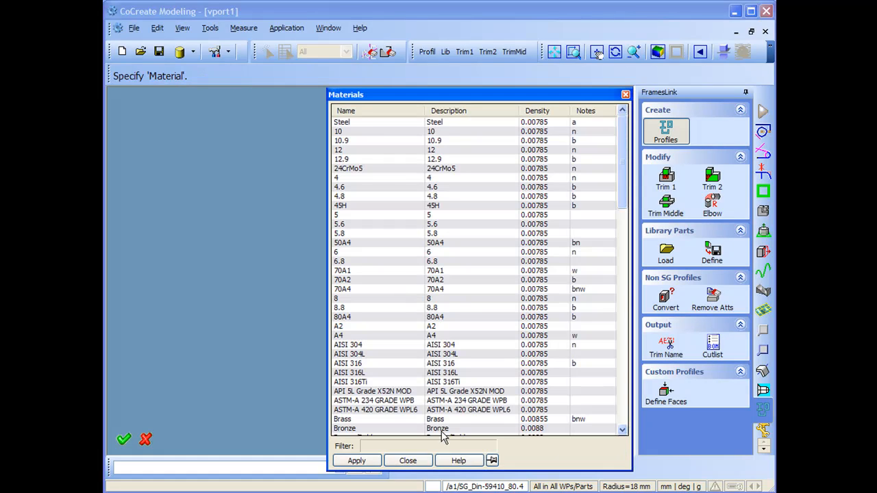
{"action": "left_click", "coordinate": [408, 460]}
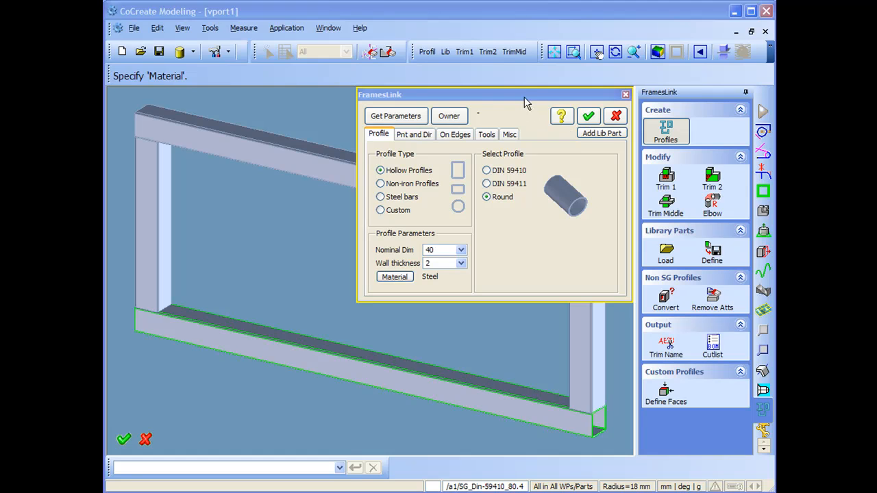
Turn off taking type and size from existing profiles, and place the new profile's origin on the left end of the upper beam
{"action": "left_click", "coordinate": [417, 134]}
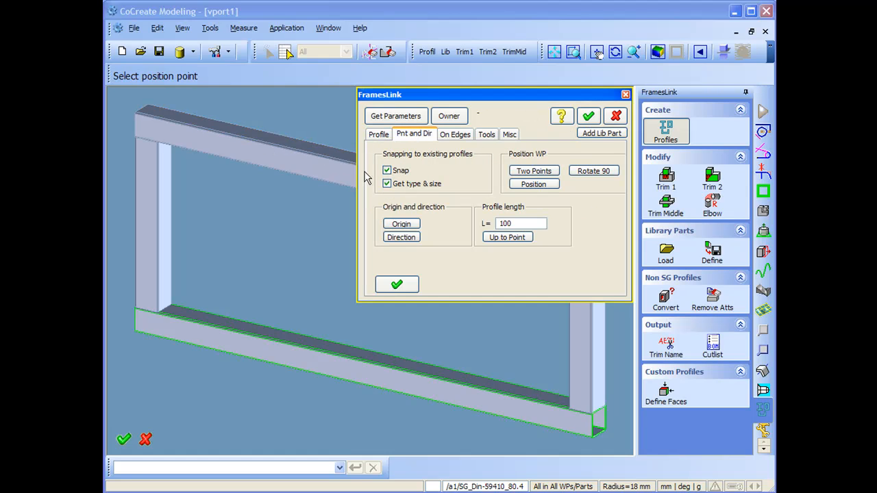
{"action": "left_click", "coordinate": [387, 183]}
{"action": "left_click", "coordinate": [401, 224]}
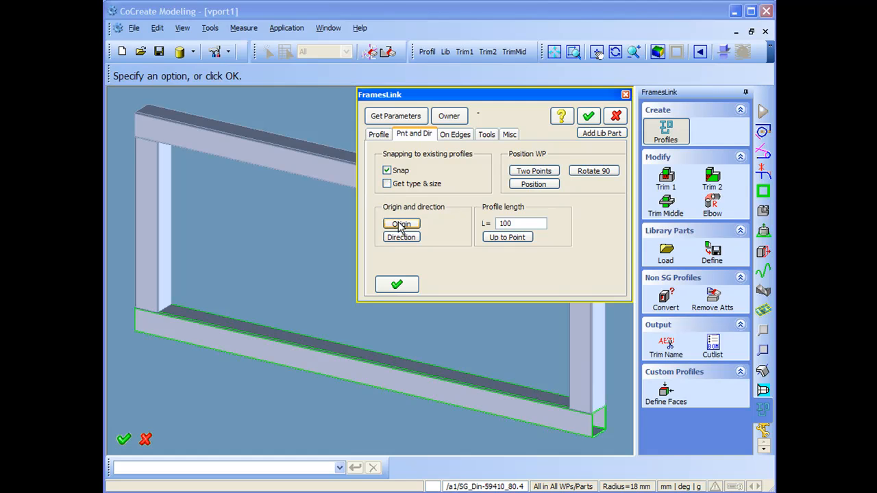
{"action": "middle_click_drag", "start_coordinate": [328, 197], "coordinate": [340, 315]}
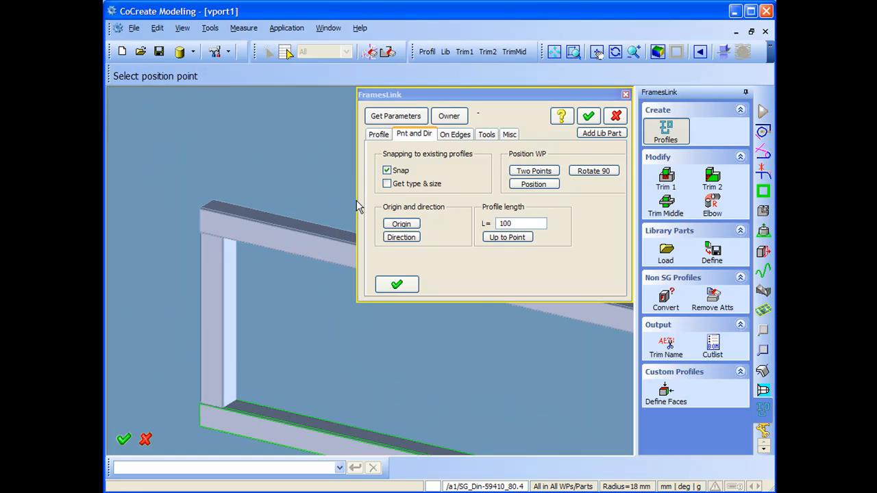
{"action": "left_click", "coordinate": [381, 134]}
{"action": "left_click", "coordinate": [415, 136]}
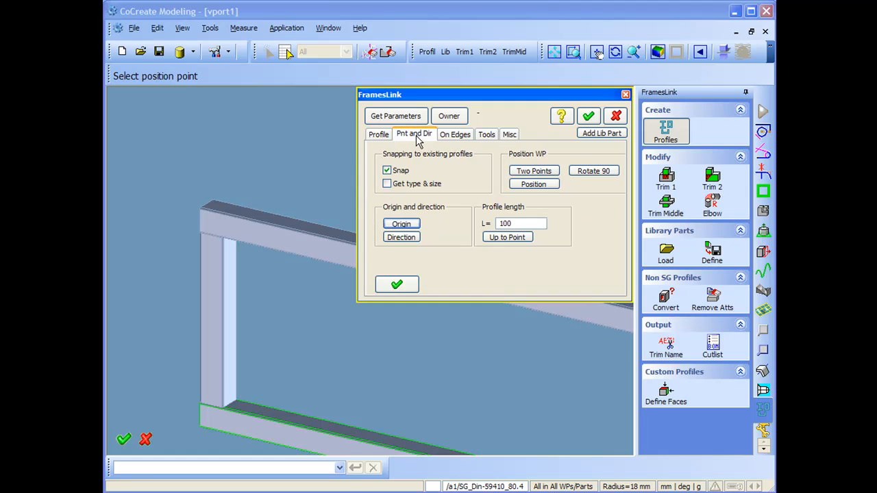
{"action": "scroll", "coordinate": [250, 219], "scroll_direction": "up", "scroll_amount": 3}
{"action": "left_click", "coordinate": [236, 227]}
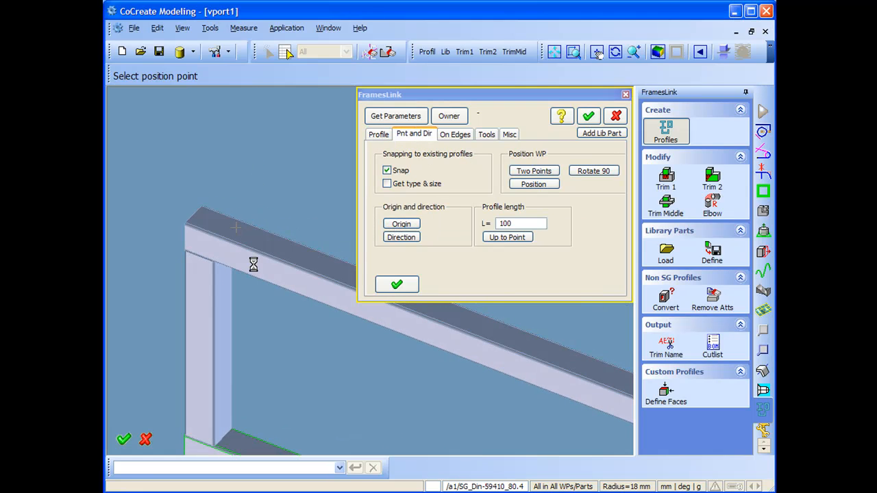
Set the upright tube's length to 350 mm and create it as the left post
{"action": "left_click_drag", "start_coordinate": [211, 190], "coordinate": [222, 134]}
{"action": "left_click", "coordinate": [251, 194]}
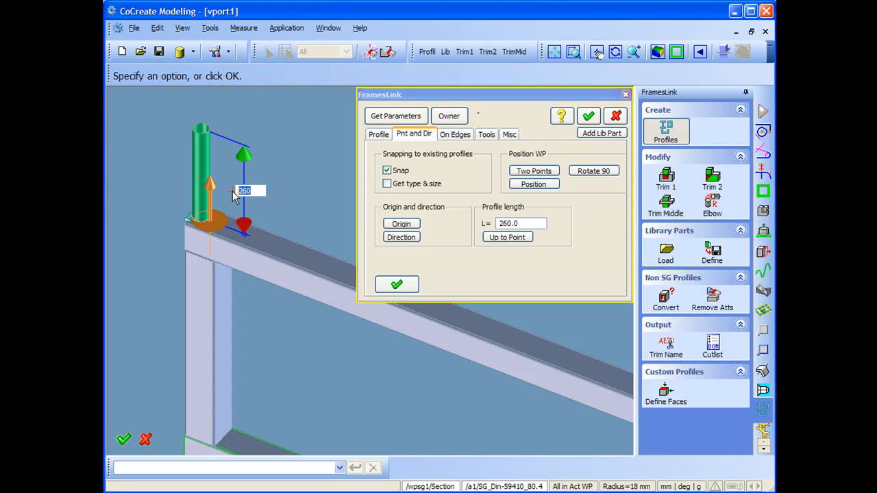
{"action": "type", "text": "350"}
{"action": "key", "text": "Return"}
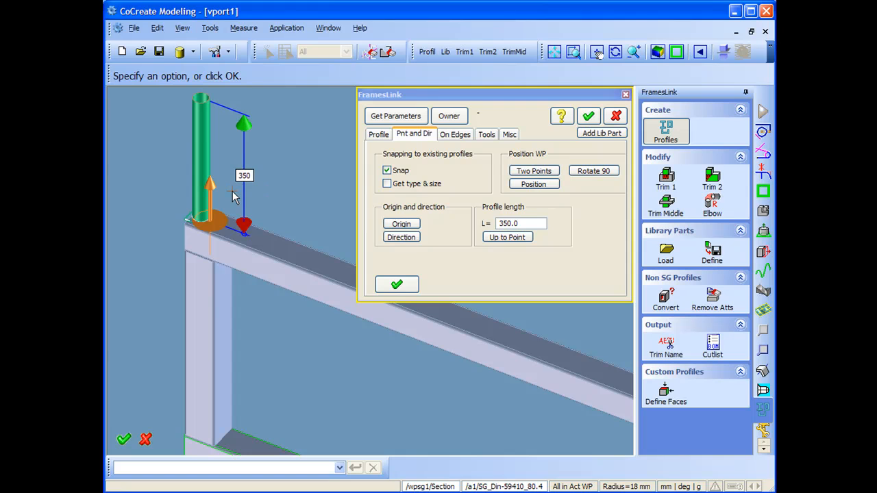
{"action": "left_click", "coordinate": [402, 287]}
Create a second 350 mm upright round post at the right end of the upper beam
{"action": "middle_click_drag", "start_coordinate": [513, 394], "coordinate": [275, 319]}
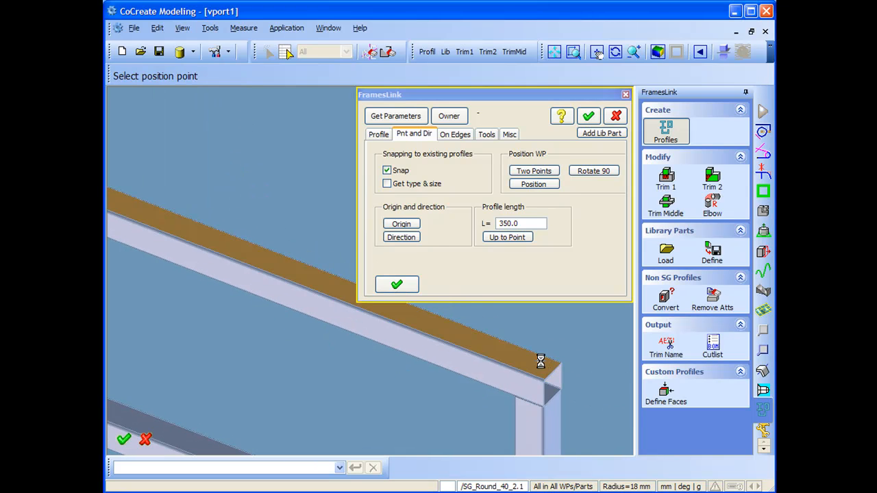
{"action": "left_click", "coordinate": [541, 366]}
{"action": "left_click", "coordinate": [397, 290]}
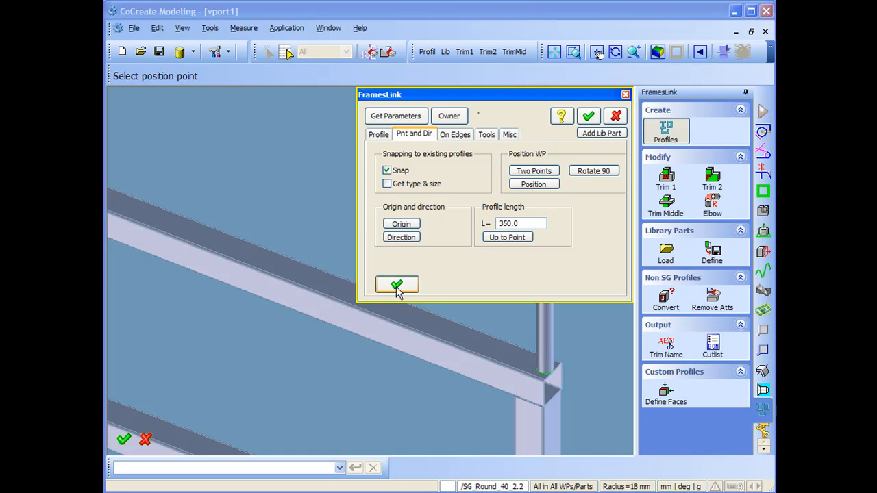
Create a round rail about 1780 mm long from the top of the left post, parallel to the beam and past the right post
{"action": "middle_click_drag", "start_coordinate": [222, 203], "coordinate": [410, 363]}
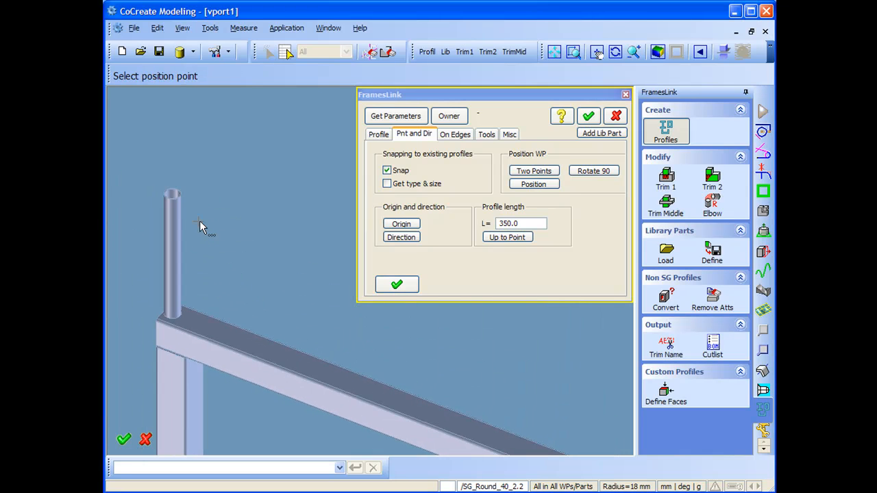
{"action": "left_click", "coordinate": [176, 208]}
{"action": "left_click", "coordinate": [191, 368]}
{"action": "right_click_drag", "start_coordinate": [282, 301], "coordinate": [281, 250]}
{"action": "middle_click_drag", "start_coordinate": [282, 250], "coordinate": [228, 177]}
{"action": "left_click", "coordinate": [209, 188]}
{"action": "left_click", "coordinate": [515, 337]}
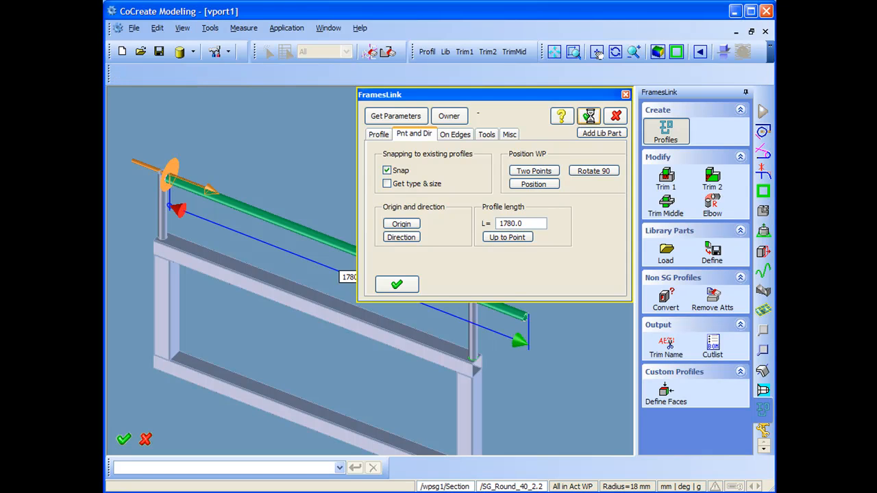
{"action": "left_click", "coordinate": [589, 118]}
Trim the rail and the left post against each other with a symmetric corner
{"action": "left_click", "coordinate": [573, 52]}
{"action": "left_click", "coordinate": [135, 137]}
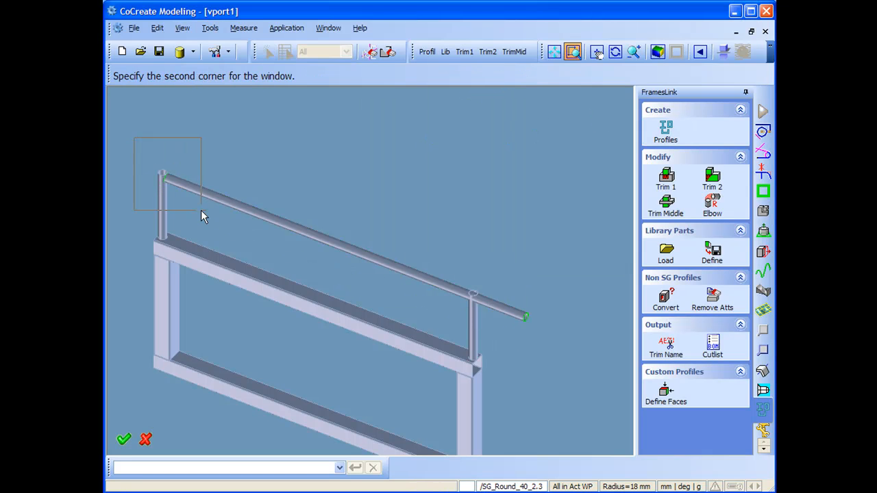
{"action": "left_click", "coordinate": [211, 209]}
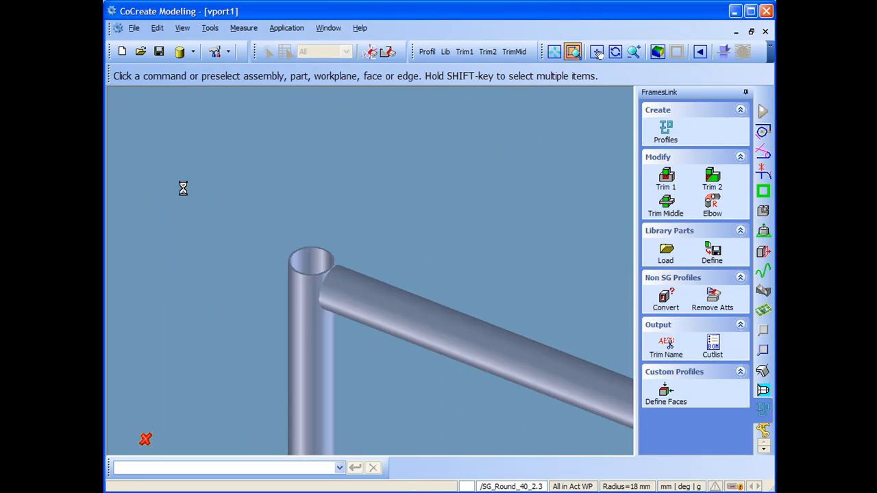
{"action": "left_click", "coordinate": [712, 179]}
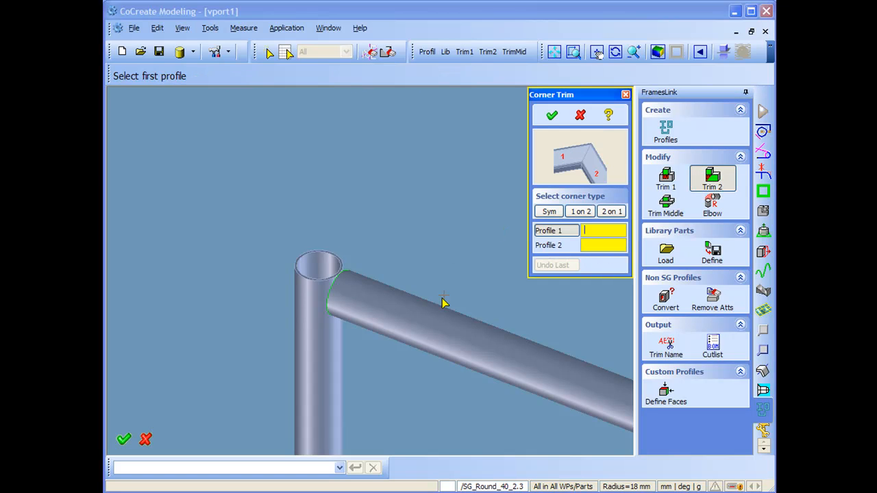
{"action": "left_click", "coordinate": [428, 327]}
{"action": "left_click", "coordinate": [324, 346]}
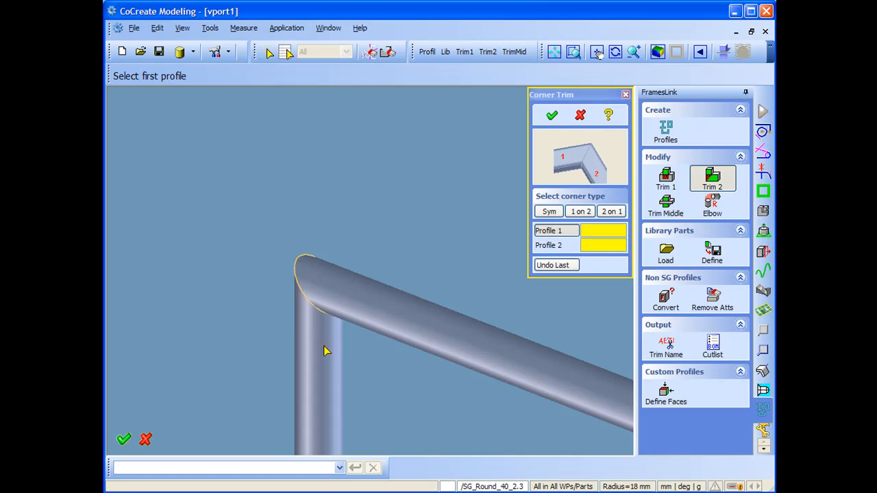
Retrim the left corner with the 1 on 2 type so the post ends against the rail
{"action": "left_click", "coordinate": [589, 213]}
{"action": "left_click", "coordinate": [338, 327]}
{"action": "left_click", "coordinate": [321, 342]}
{"action": "left_click", "coordinate": [314, 361]}
{"action": "left_click", "coordinate": [383, 316]}
{"action": "scroll", "coordinate": [385, 342], "scroll_direction": "down", "scroll_amount": 2}
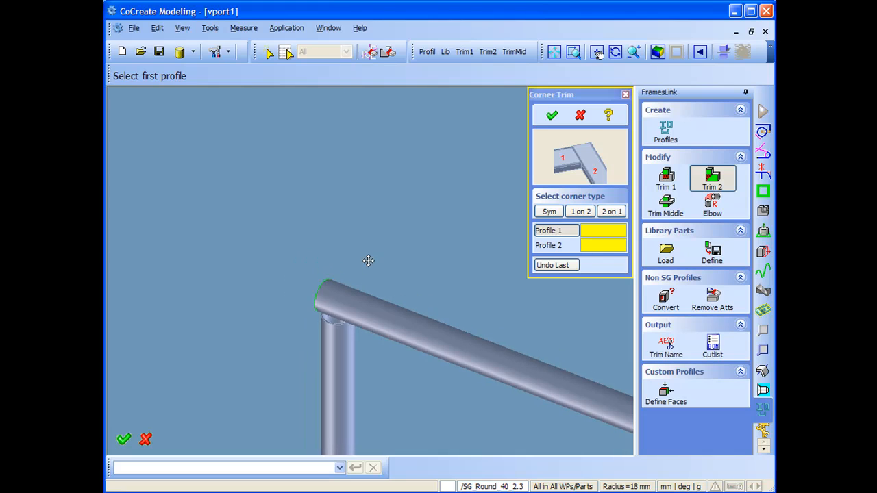
{"action": "middle_click_drag", "start_coordinate": [368, 265], "coordinate": [293, 216]}
{"action": "left_click", "coordinate": [580, 115]}
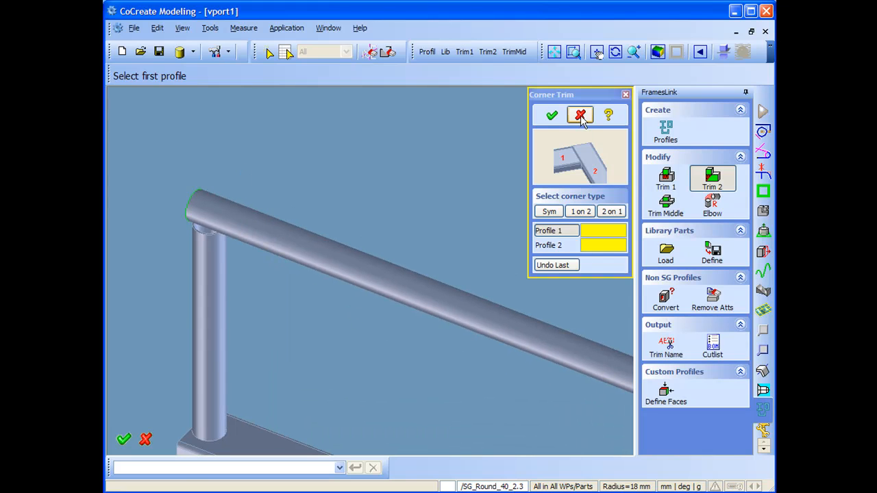
Insert an elbow with radius 80 between the rail and the left post
{"action": "left_click", "coordinate": [712, 204]}
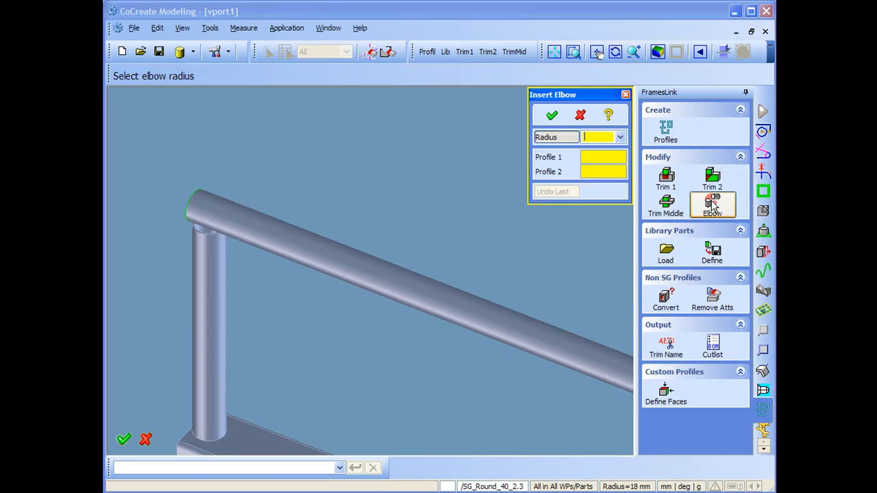
{"action": "left_click", "coordinate": [620, 137]}
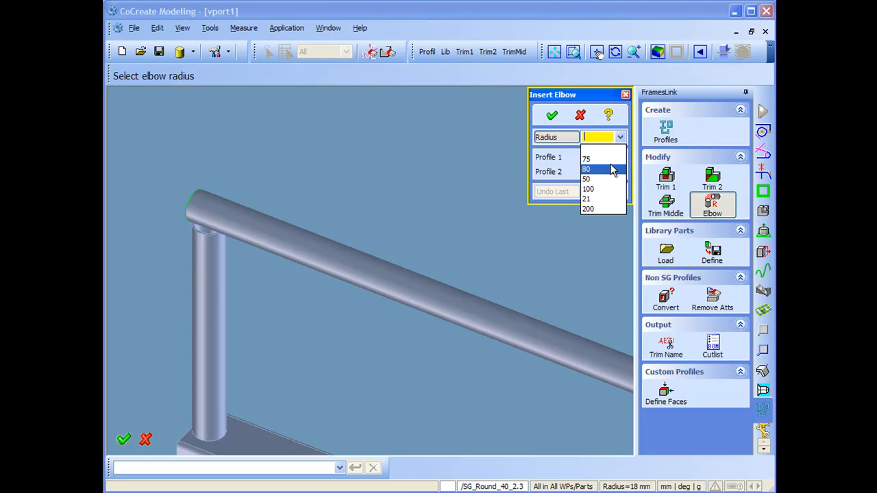
{"action": "left_click", "coordinate": [610, 169]}
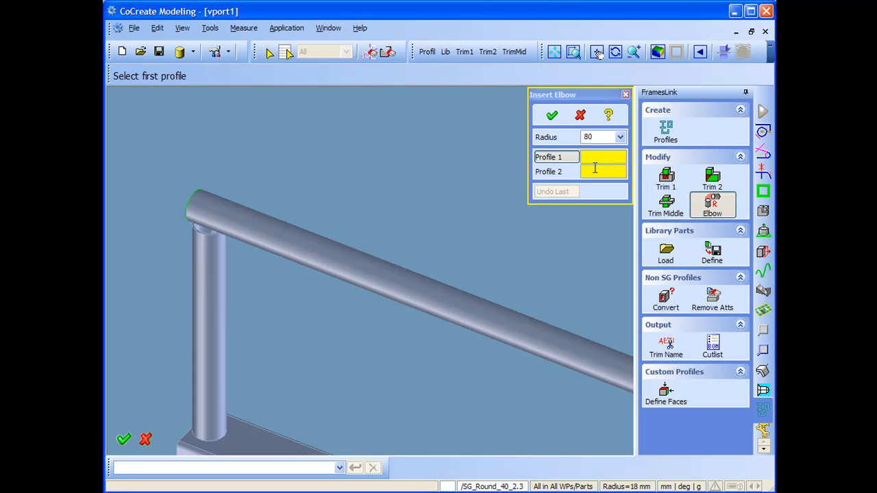
{"action": "left_click", "coordinate": [293, 247]}
{"action": "left_click", "coordinate": [213, 297]}
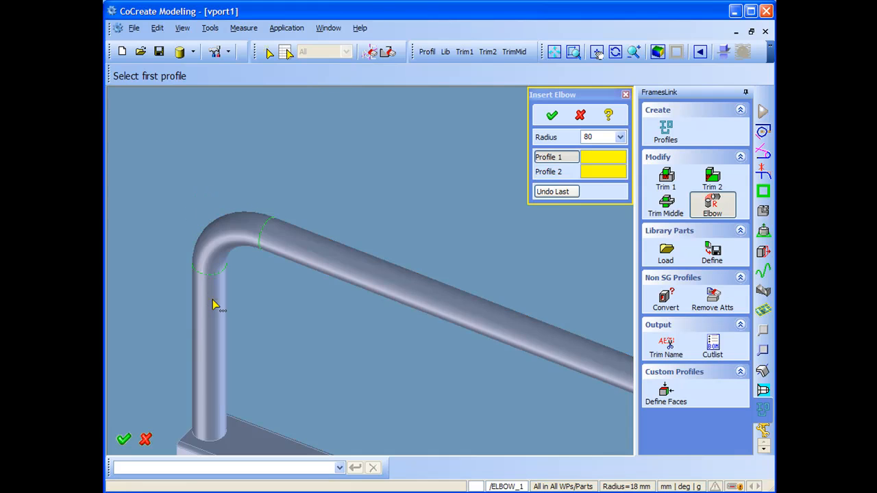
Insert another radius 80 elbow between the rail and the right post, and finish the elbow command
{"action": "scroll", "coordinate": [438, 381], "scroll_direction": "down", "scroll_amount": 5}
{"action": "middle_click_drag", "start_coordinate": [494, 348], "coordinate": [113, 104]}
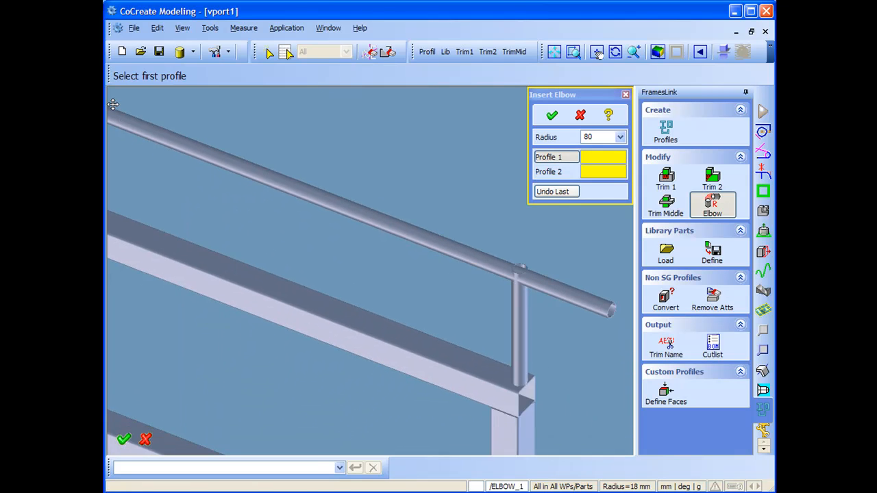
{"action": "left_click", "coordinate": [428, 235]}
{"action": "left_click", "coordinate": [463, 290]}
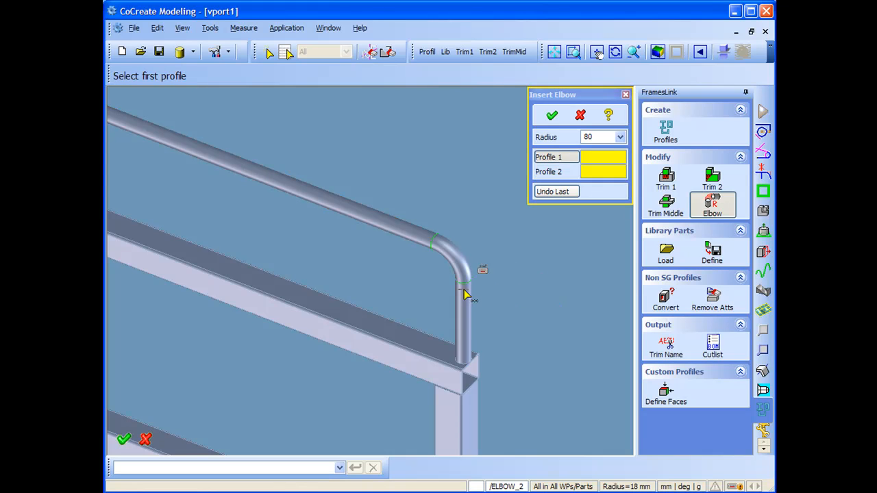
{"action": "scroll", "coordinate": [305, 238], "scroll_direction": "down", "scroll_amount": 2}
{"action": "middle_click_drag", "start_coordinate": [257, 232], "coordinate": [349, 244]}
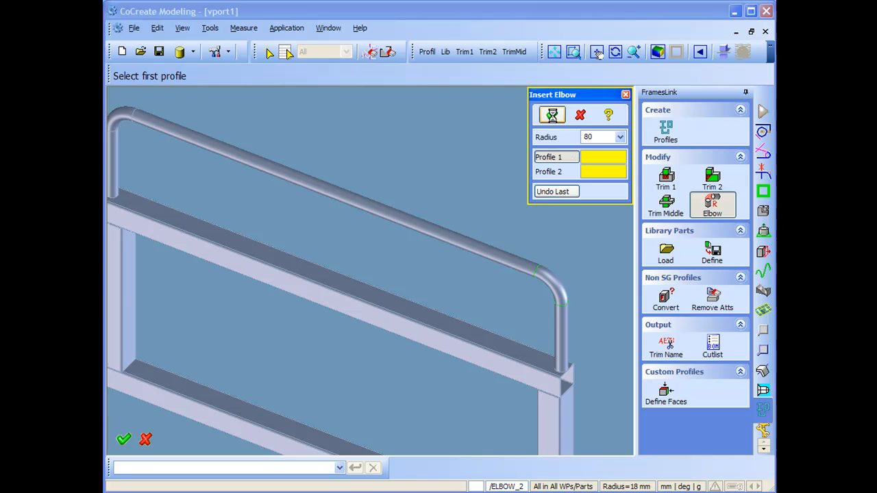
{"action": "left_click", "coordinate": [551, 115]}
Start a new profile on the frame's top face and turn off taking type and size from existing profiles
{"action": "left_click", "coordinate": [665, 130]}
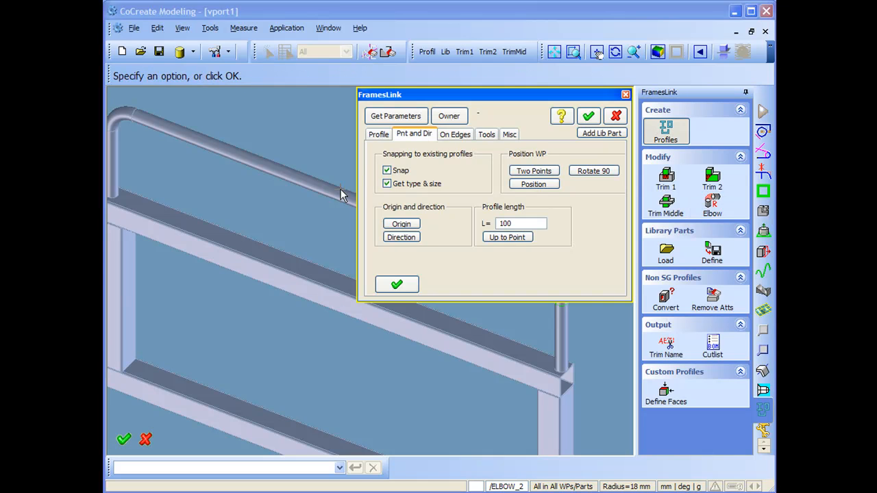
{"action": "left_click", "coordinate": [404, 224]}
{"action": "middle_click_drag", "start_coordinate": [327, 280], "coordinate": [312, 270]}
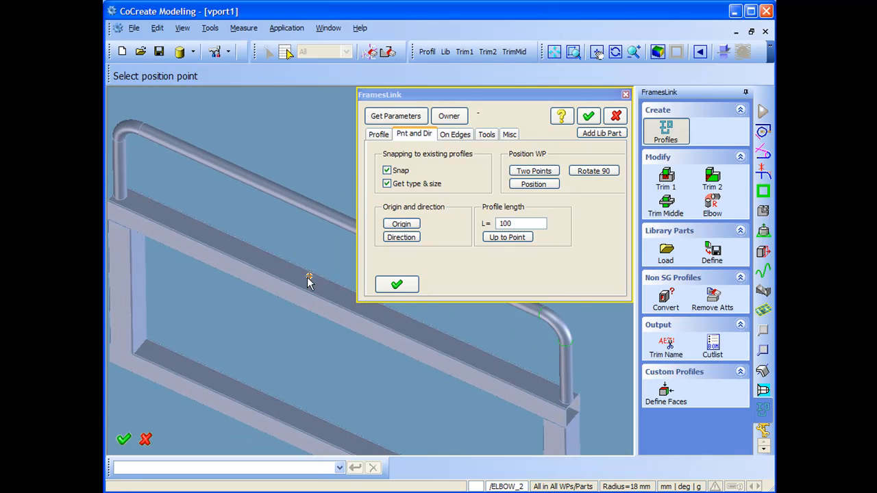
{"action": "left_click", "coordinate": [291, 274]}
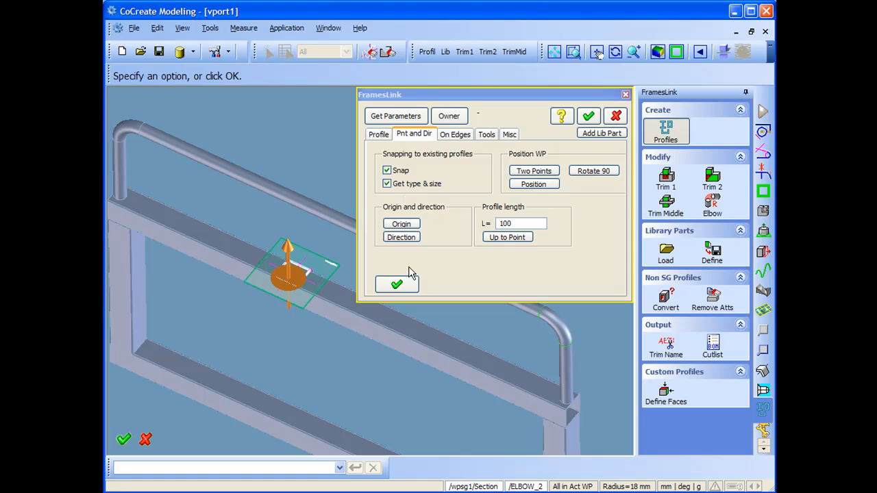
{"action": "left_click", "coordinate": [388, 183]}
{"action": "left_click", "coordinate": [402, 224]}
{"action": "scroll", "coordinate": [325, 256], "scroll_direction": "up", "scroll_amount": 3}
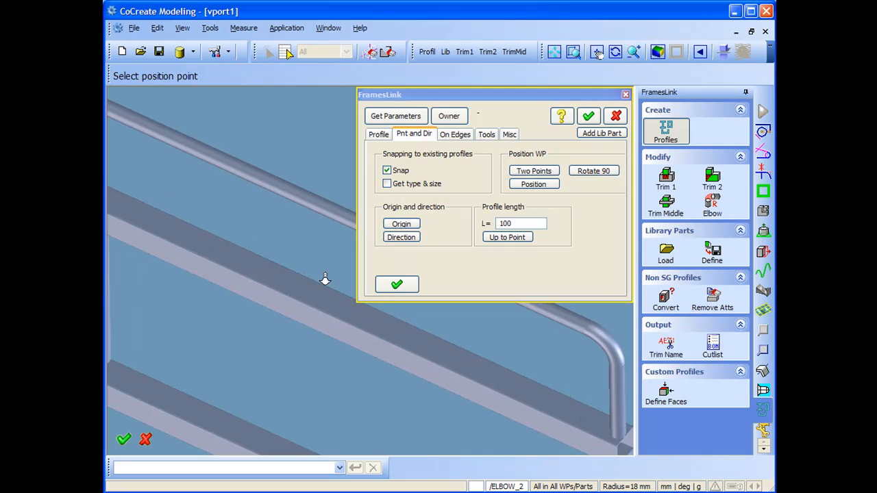
Choose the round hollow profile with nominal dimension 40 and wall thickness 2, taking the parameters from the existing rail
{"action": "left_click", "coordinate": [380, 135]}
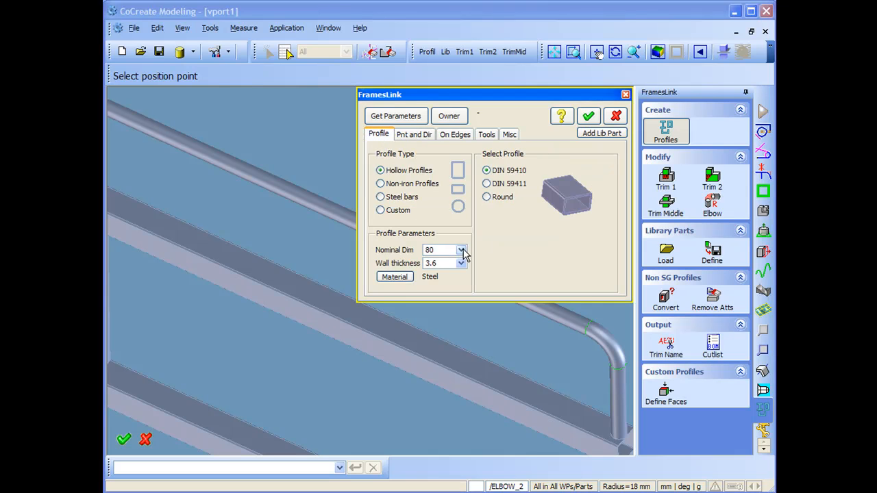
{"action": "left_click", "coordinate": [486, 197]}
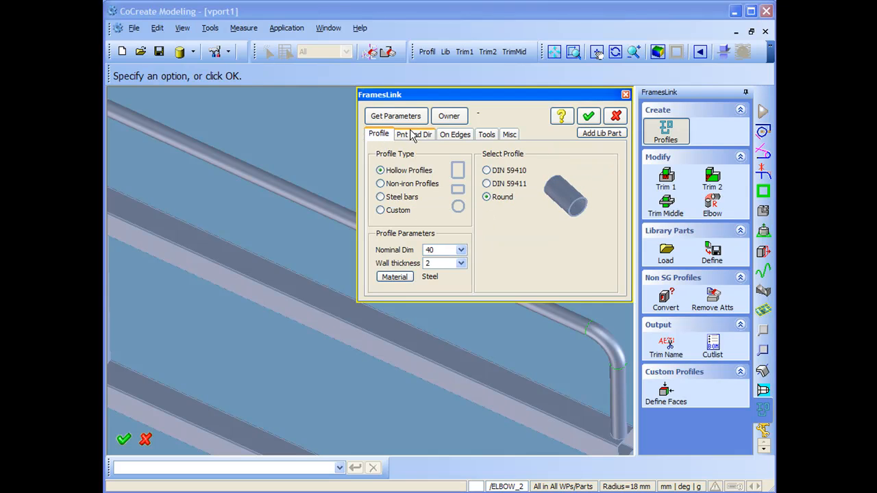
{"action": "left_click", "coordinate": [387, 118]}
{"action": "left_click", "coordinate": [299, 198]}
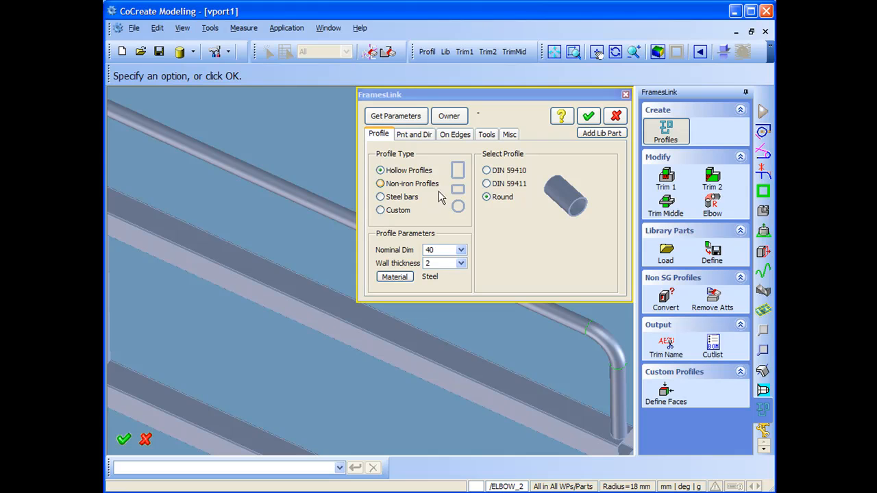
Create a vertical round post 490 mm long on the top face of the upper frame beam
{"action": "left_click", "coordinate": [426, 136]}
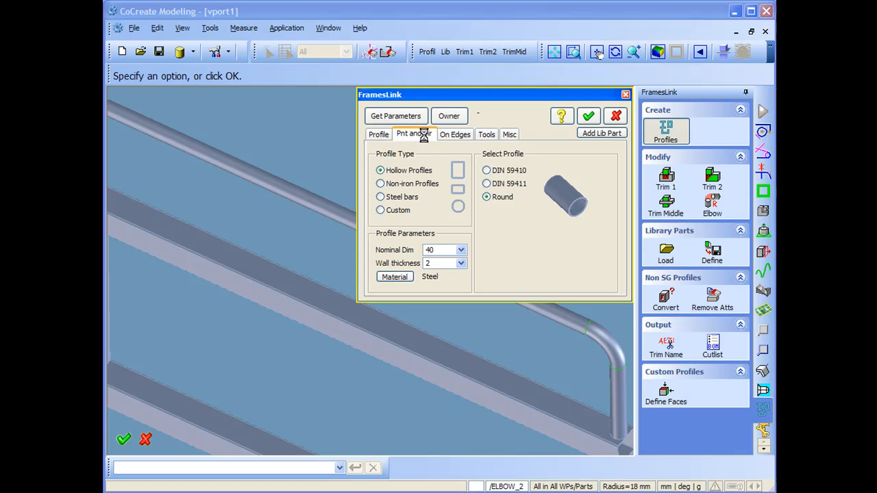
{"action": "left_click", "coordinate": [250, 261]}
{"action": "left_click_drag", "start_coordinate": [261, 246], "coordinate": [288, 154]}
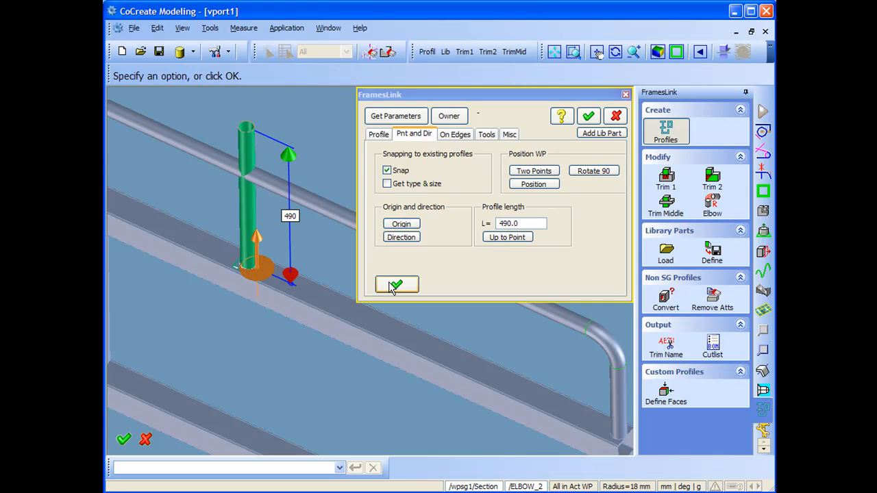
{"action": "left_click", "coordinate": [396, 284]}
Center the new post along the upper frame beam by aligning parallel faces with the mid-to offset option, and finish the command
{"action": "scroll", "coordinate": [299, 170], "scroll_direction": "down", "scroll_amount": 3}
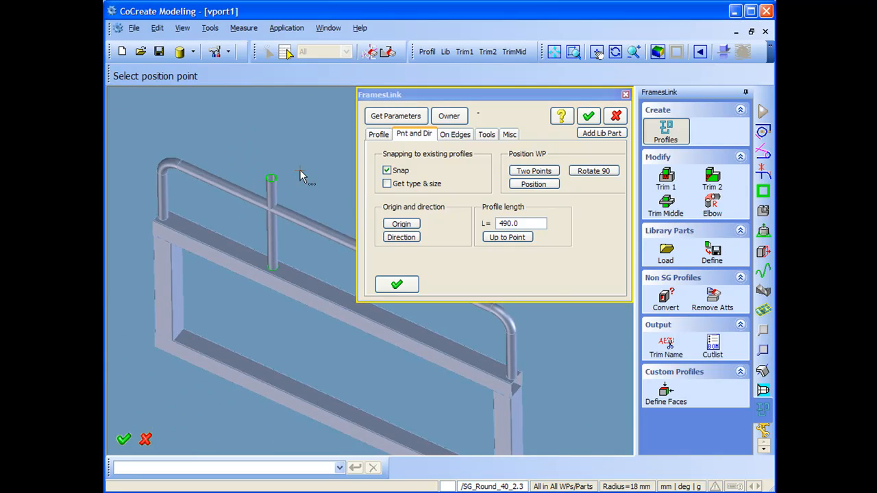
{"action": "left_click", "coordinate": [487, 135]}
{"action": "left_click", "coordinate": [455, 278]}
{"action": "left_click", "coordinate": [442, 291]}
{"action": "left_click", "coordinate": [476, 278]}
{"action": "middle_click_drag", "start_coordinate": [284, 250], "coordinate": [214, 267]}
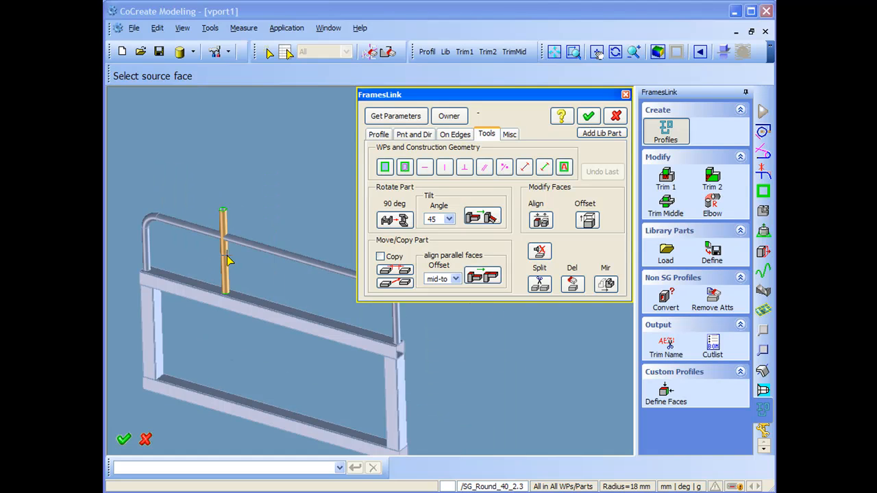
{"action": "left_click", "coordinate": [228, 260]}
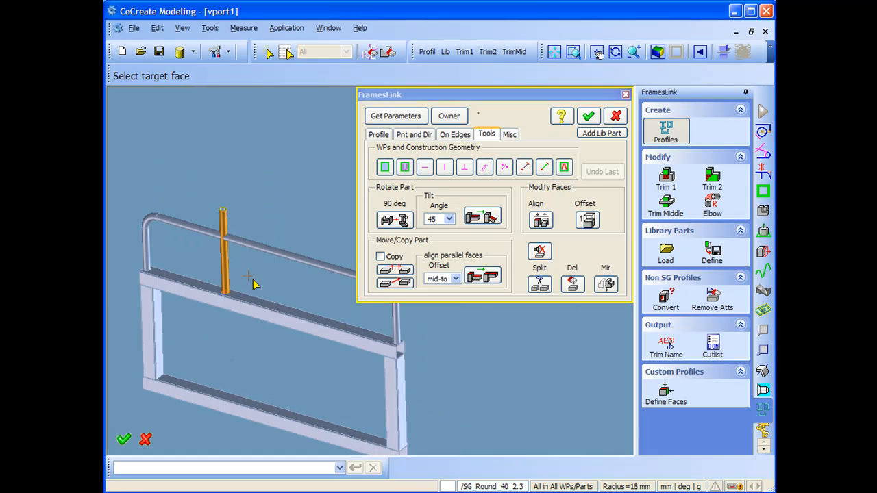
{"action": "left_click", "coordinate": [404, 347]}
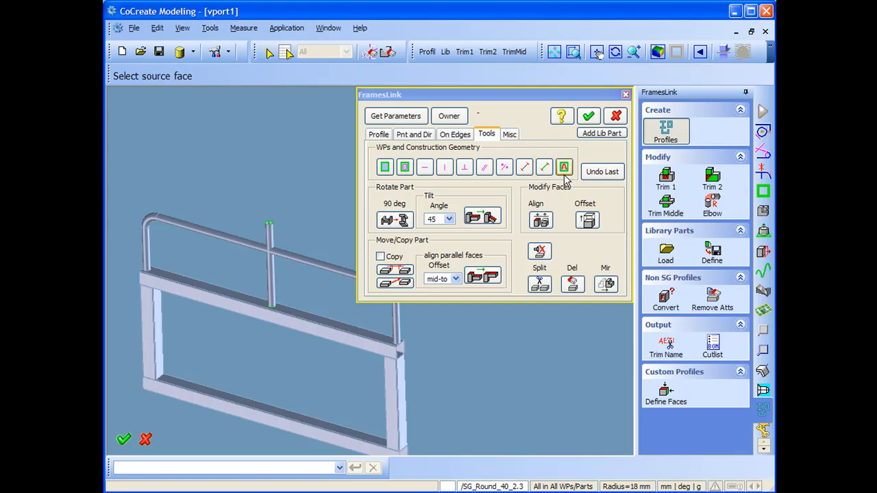
{"action": "left_click", "coordinate": [588, 115]}
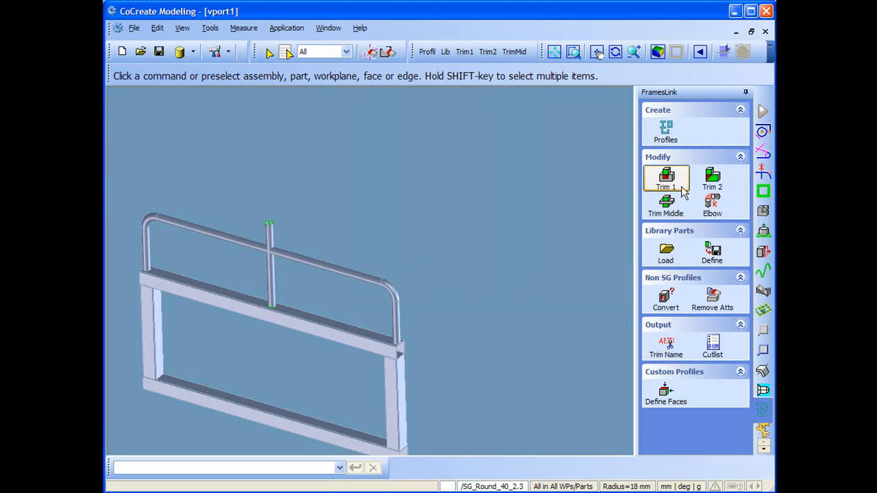
Trim the middle post against the rail, picking the rail from above as the limit part
{"action": "left_click", "coordinate": [665, 177]}
{"action": "middle_click_drag", "start_coordinate": [325, 224], "coordinate": [417, 210]}
{"action": "middle_click_drag", "start_coordinate": [409, 165], "coordinate": [416, 330]}
{"action": "left_click", "coordinate": [336, 333]}
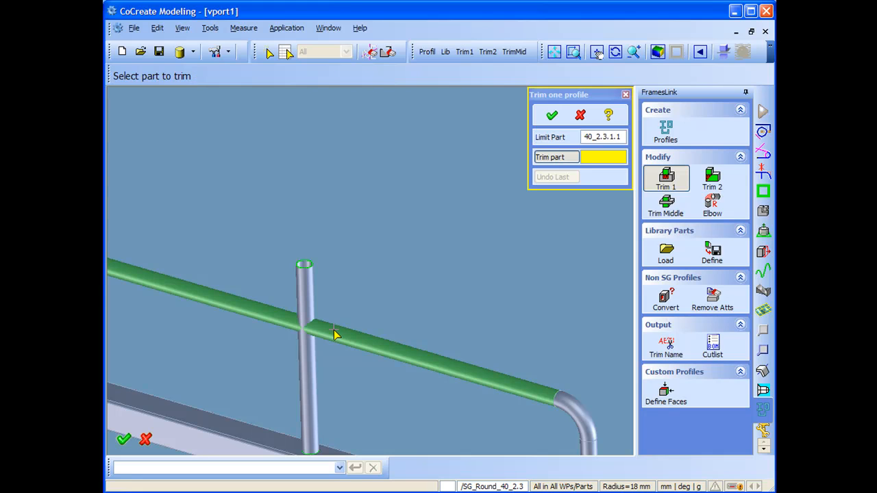
{"action": "left_click", "coordinate": [307, 354]}
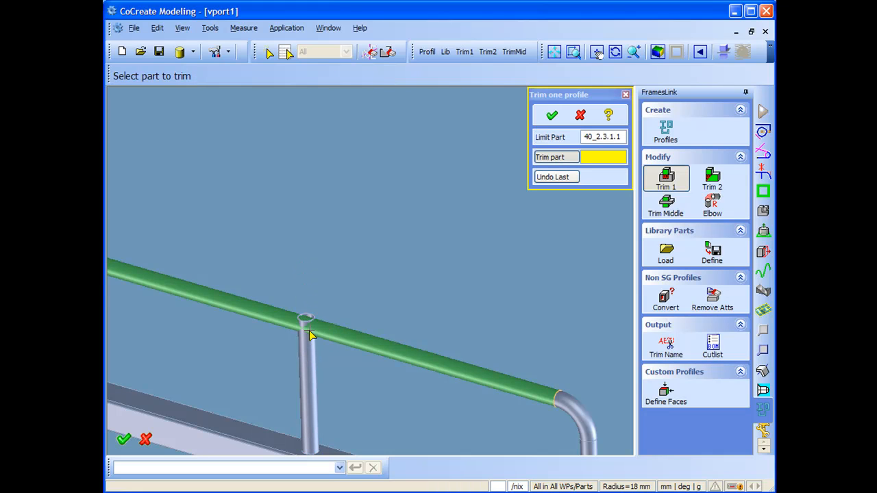
Retrim the middle post against the underside of the rail and finish the trim command
{"action": "left_click", "coordinate": [556, 137]}
{"action": "middle_click_drag", "start_coordinate": [309, 245], "coordinate": [319, 295]}
{"action": "left_click", "coordinate": [320, 291]}
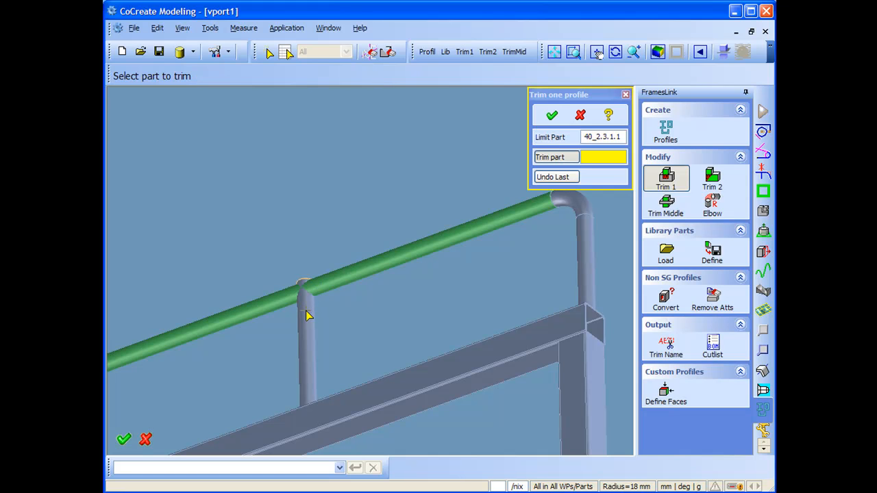
{"action": "middle_click_drag", "start_coordinate": [342, 312], "coordinate": [432, 168]}
{"action": "left_click", "coordinate": [548, 116]}
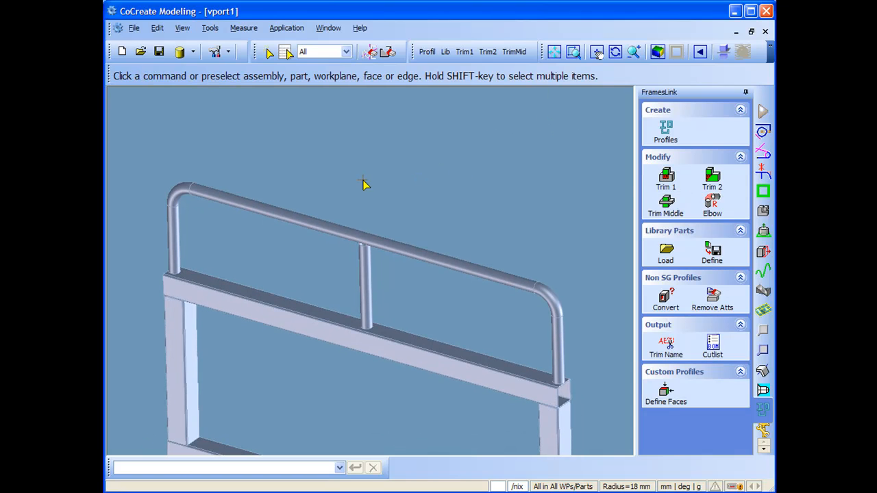
Place the origin of a new round profile on the left post, pointing along the frame, without taking over type and size
{"action": "left_click", "coordinate": [675, 134]}
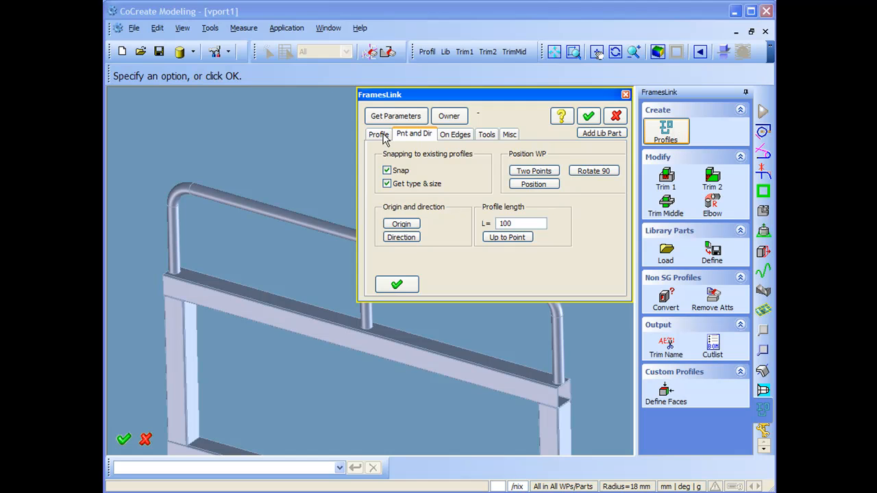
{"action": "left_click", "coordinate": [387, 183]}
{"action": "left_click", "coordinate": [400, 224]}
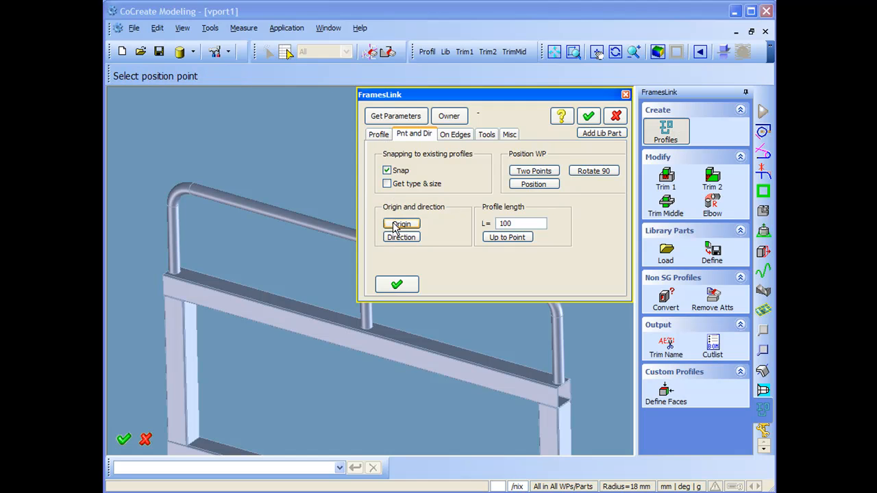
{"action": "scroll", "coordinate": [290, 171], "scroll_direction": "up", "scroll_amount": 4}
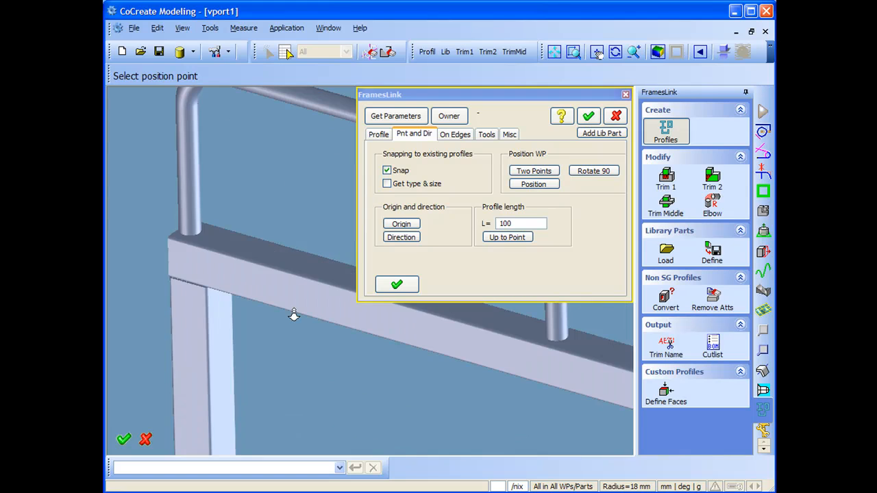
{"action": "left_click", "coordinate": [195, 199]}
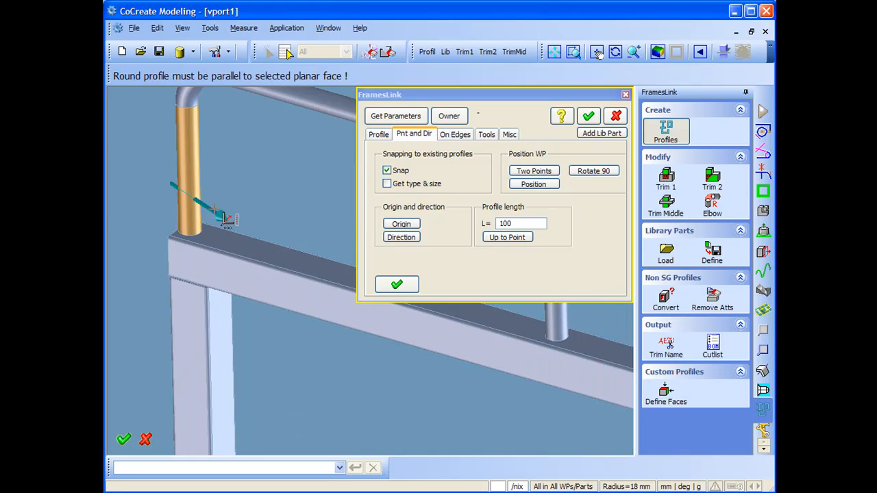
{"action": "left_click", "coordinate": [248, 365]}
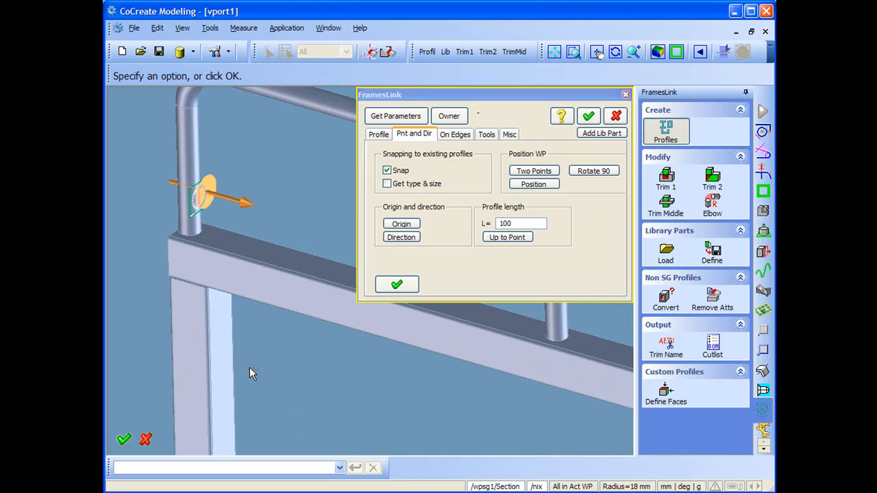
Extend the new round profile past the right post to a length of 1600 mm and create it
{"action": "scroll", "coordinate": [264, 232], "scroll_direction": "down", "scroll_amount": 4}
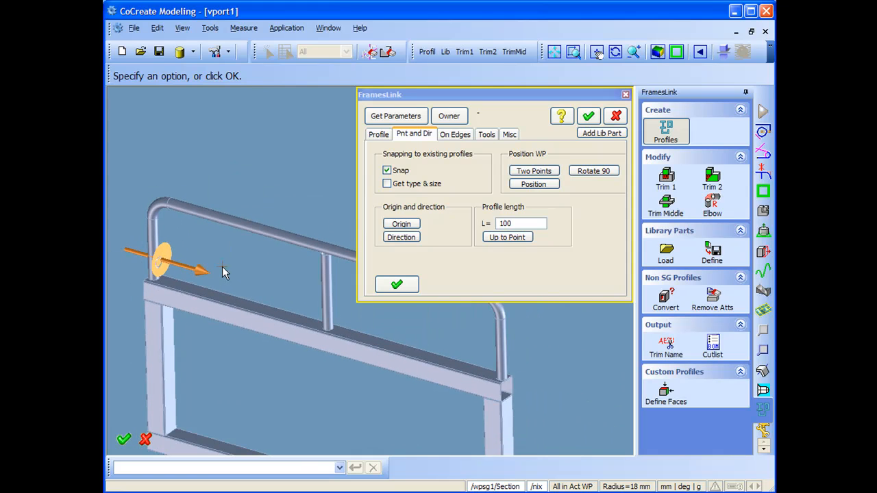
{"action": "left_click_drag", "start_coordinate": [197, 269], "coordinate": [530, 346]}
{"action": "left_click", "coordinate": [397, 286]}
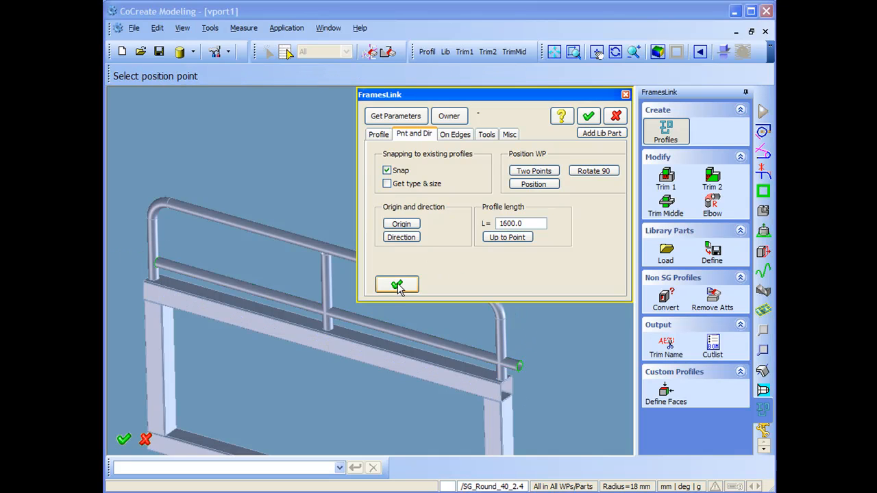
Align the new horizontal rail parallel to the top face of the upper frame beam at an offset of 200
{"action": "left_click", "coordinate": [488, 134]}
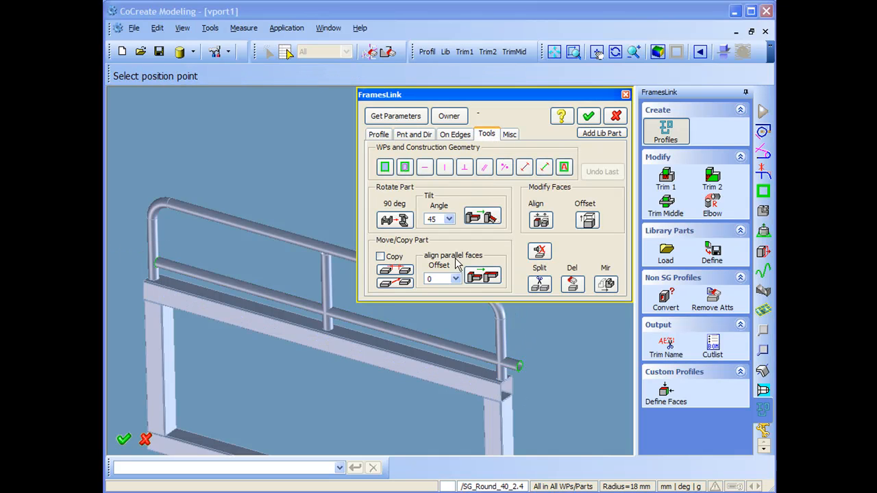
{"action": "left_click", "coordinate": [433, 279]}
{"action": "left_click_drag", "start_coordinate": [434, 278], "coordinate": [407, 284]}
{"action": "left_click", "coordinate": [486, 274]}
{"action": "left_click", "coordinate": [306, 306]}
{"action": "left_click", "coordinate": [302, 319]}
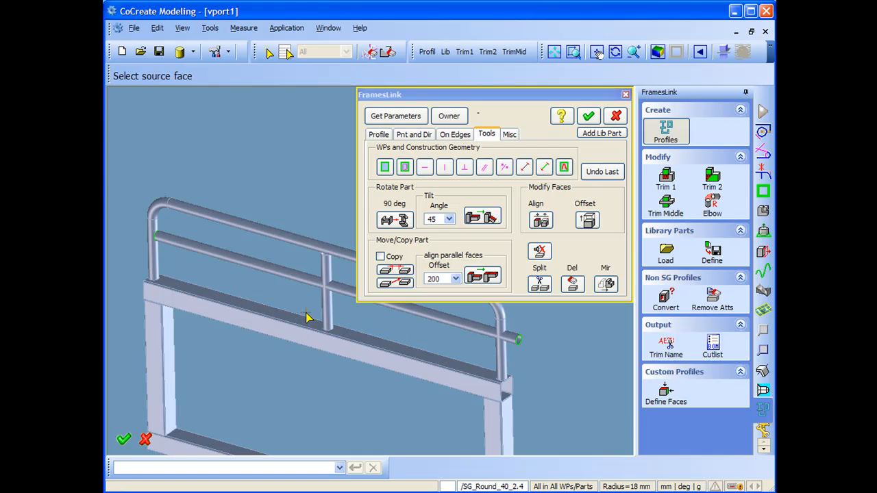
Realign the horizontal rail to the upper beam's top face with an offset of 150, and finish the profile command
{"action": "middle_click_drag", "start_coordinate": [245, 276], "coordinate": [278, 303]}
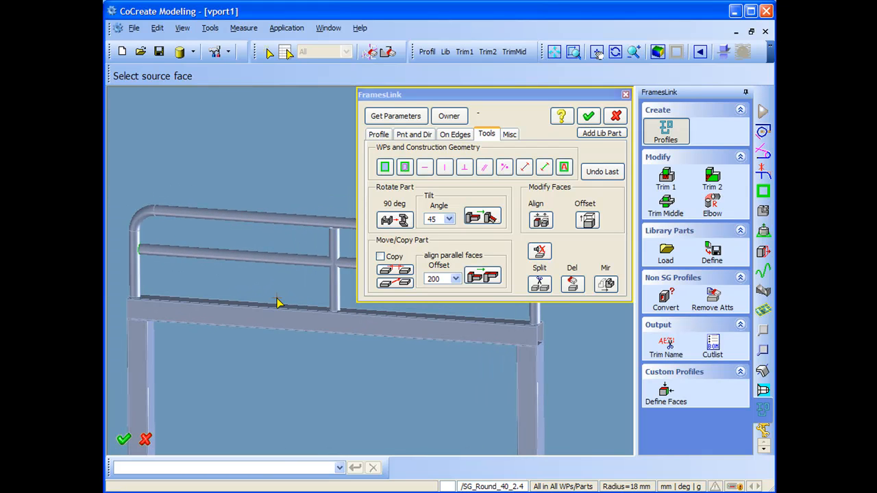
{"action": "left_click_drag", "start_coordinate": [443, 280], "coordinate": [411, 280]}
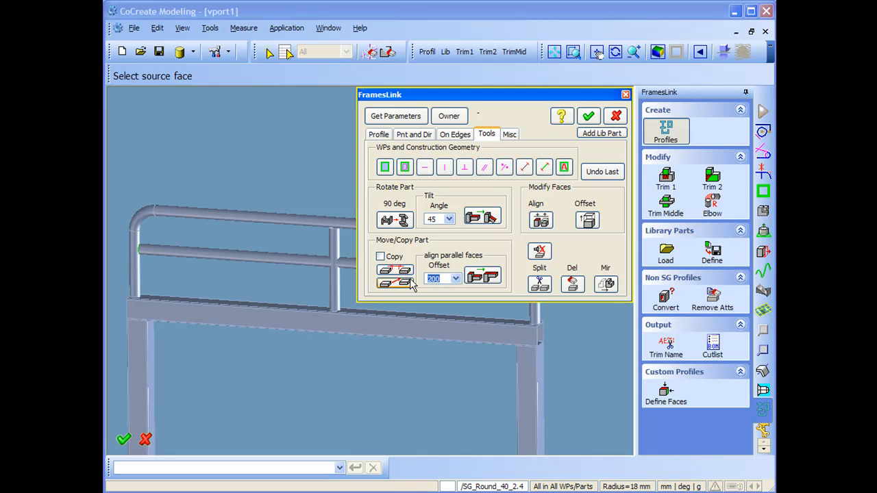
{"action": "type", "text": "150"}
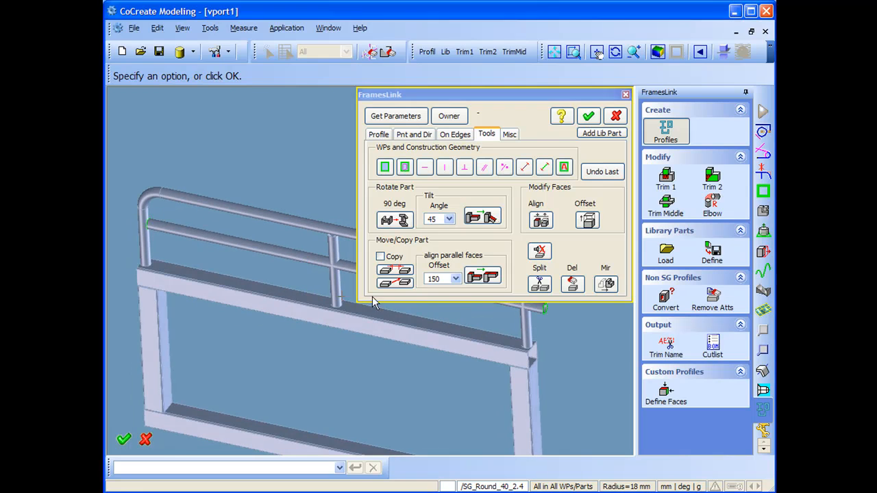
{"action": "left_click", "coordinate": [483, 277]}
{"action": "left_click", "coordinate": [317, 260]}
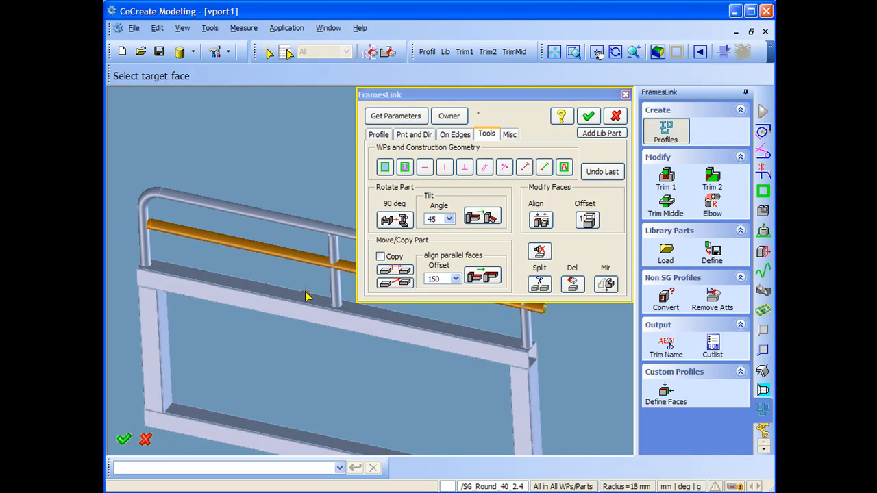
{"action": "left_click", "coordinate": [306, 302]}
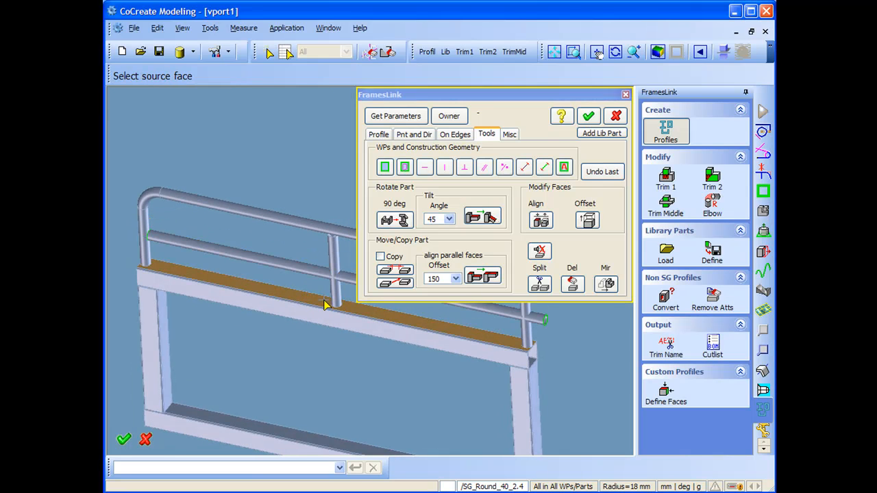
{"action": "left_click", "coordinate": [588, 116]}
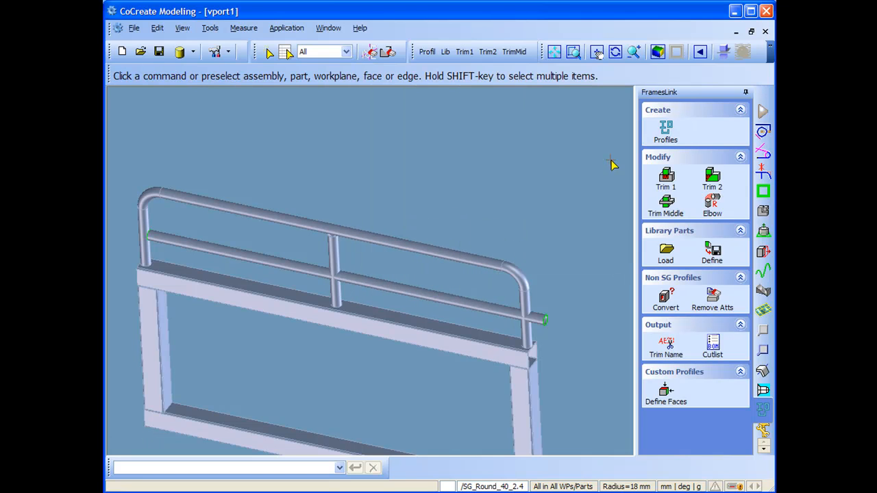
Trim the protruding end of the horizontal intermediate rail to the right end post
{"action": "left_click", "coordinate": [666, 179]}
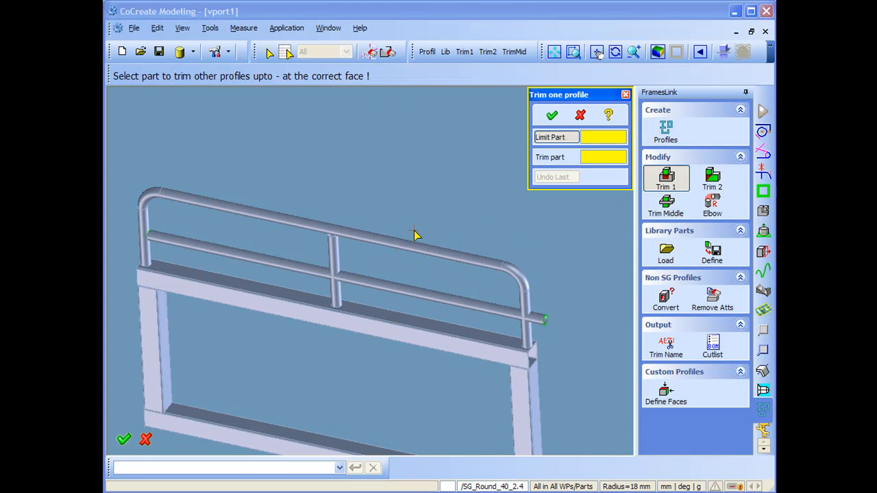
{"action": "middle_click_drag", "start_coordinate": [421, 236], "coordinate": [505, 219]}
{"action": "left_click", "coordinate": [529, 294]}
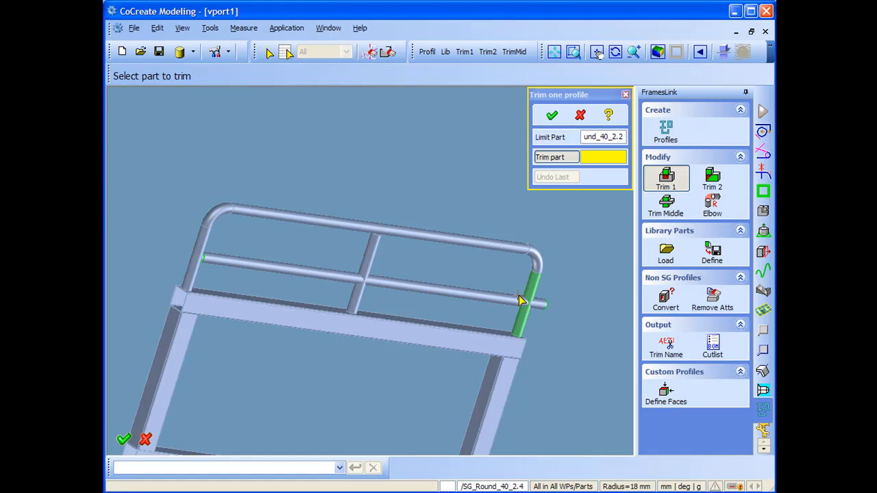
{"action": "middle_click_drag", "start_coordinate": [281, 259], "coordinate": [182, 244]}
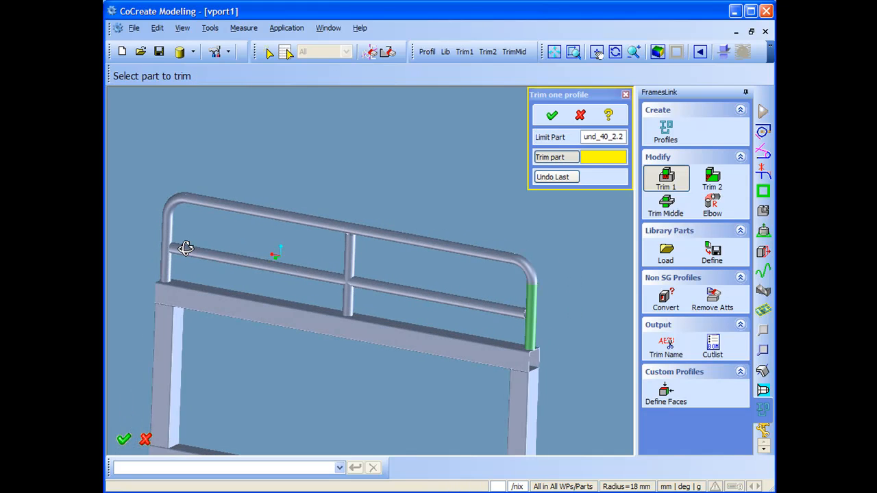
{"action": "left_click", "coordinate": [552, 115]}
Trim the intermediate rail on both sides of the middle post with a gap of 0
{"action": "left_click", "coordinate": [669, 203]}
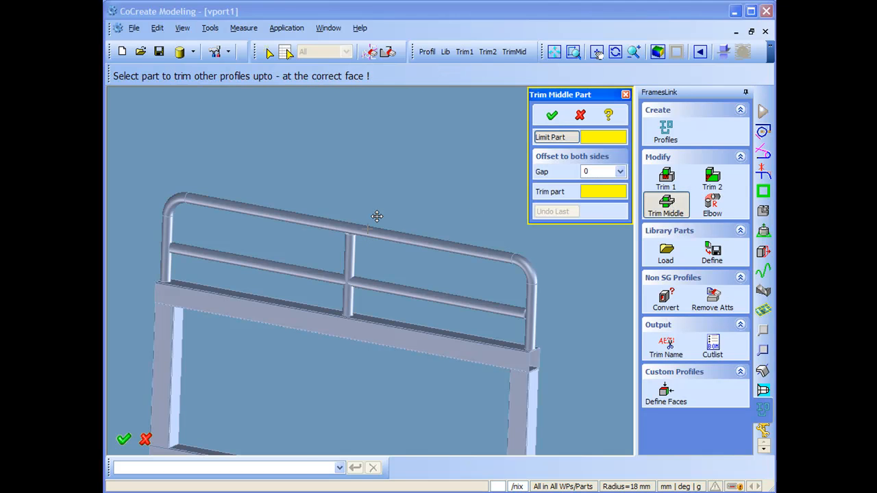
{"action": "scroll", "coordinate": [368, 239], "scroll_direction": "up", "scroll_amount": 5}
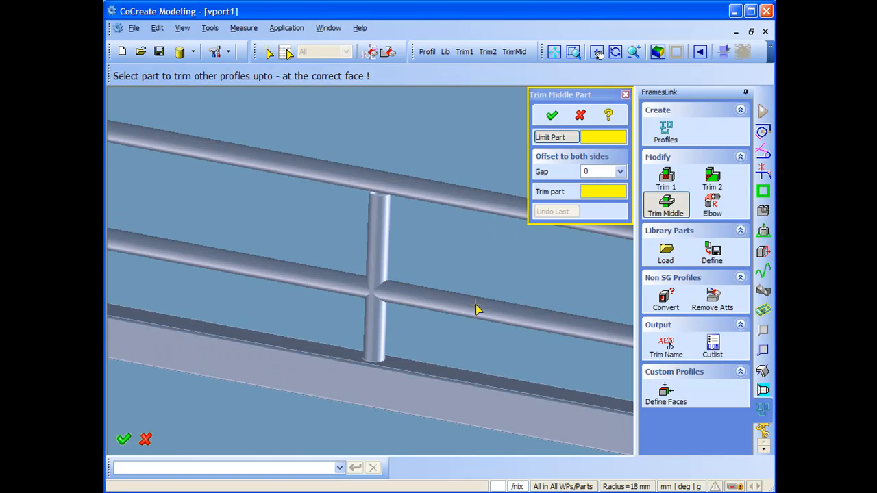
{"action": "left_click", "coordinate": [556, 138]}
{"action": "left_click", "coordinate": [384, 252]}
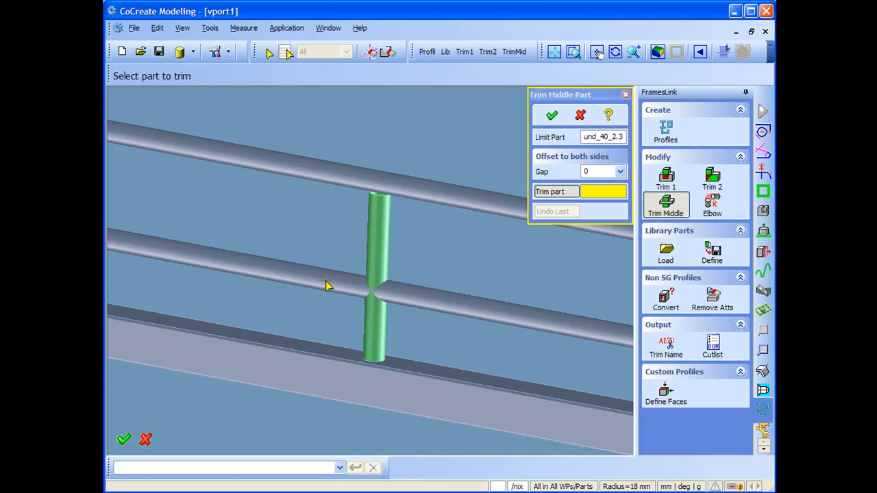
{"action": "left_click", "coordinate": [329, 285]}
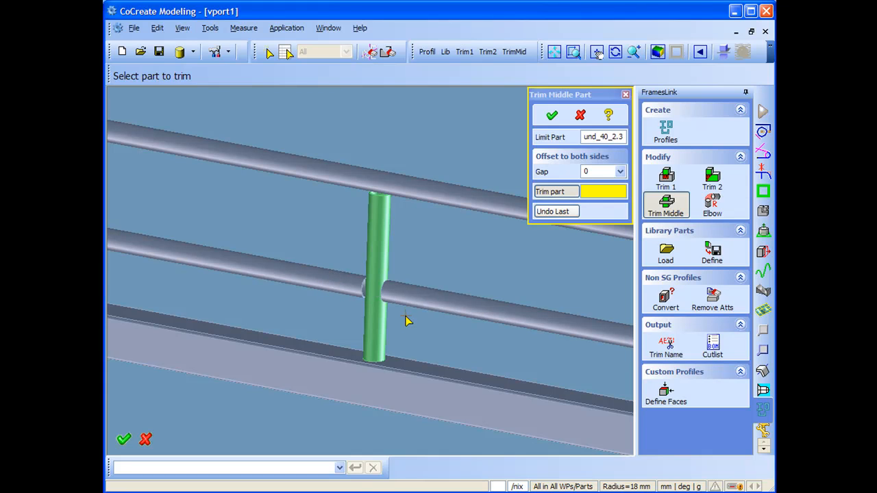
{"action": "left_click", "coordinate": [552, 116]}
{"action": "scroll", "coordinate": [432, 210], "scroll_direction": "down", "scroll_amount": 5}
{"action": "middle_click_drag", "start_coordinate": [431, 287], "coordinate": [400, 228]}
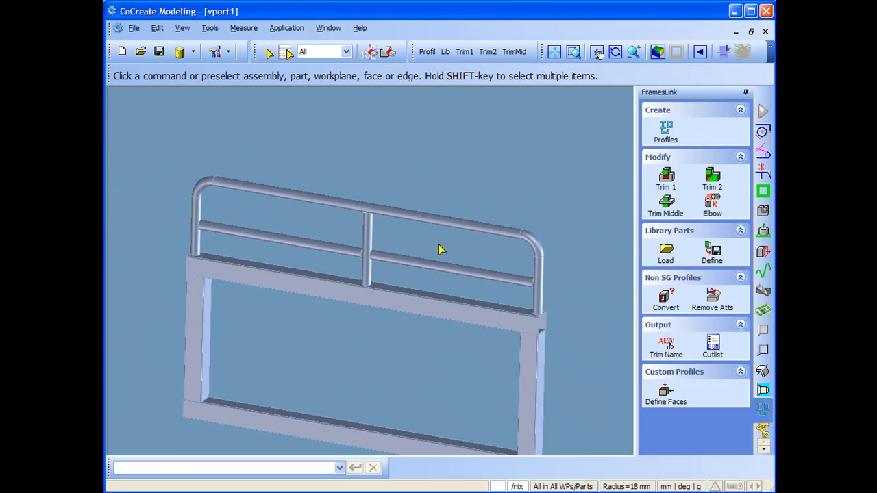
Load the Rohrverbinder_40_40 T-connector from the Round D40 library and place it on the upper end of the middle post
{"action": "left_click", "coordinate": [665, 252]}
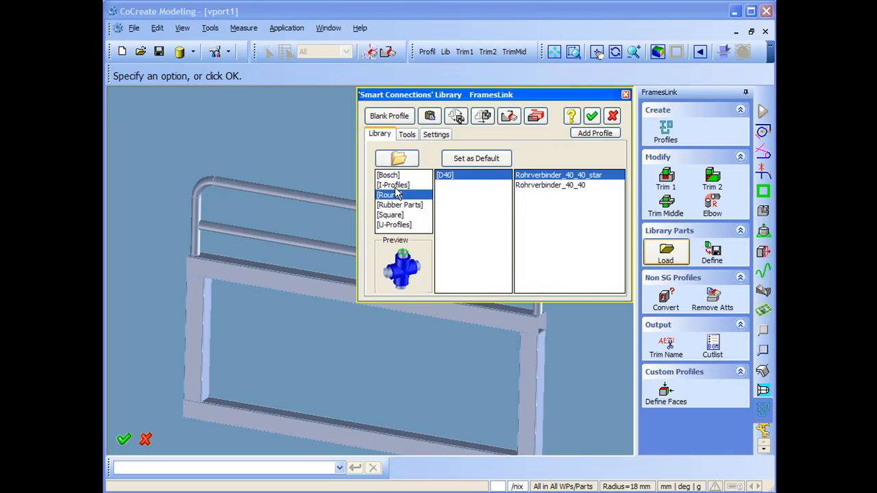
{"action": "left_click", "coordinate": [397, 187]}
{"action": "left_click", "coordinate": [391, 196]}
{"action": "left_click", "coordinate": [454, 176]}
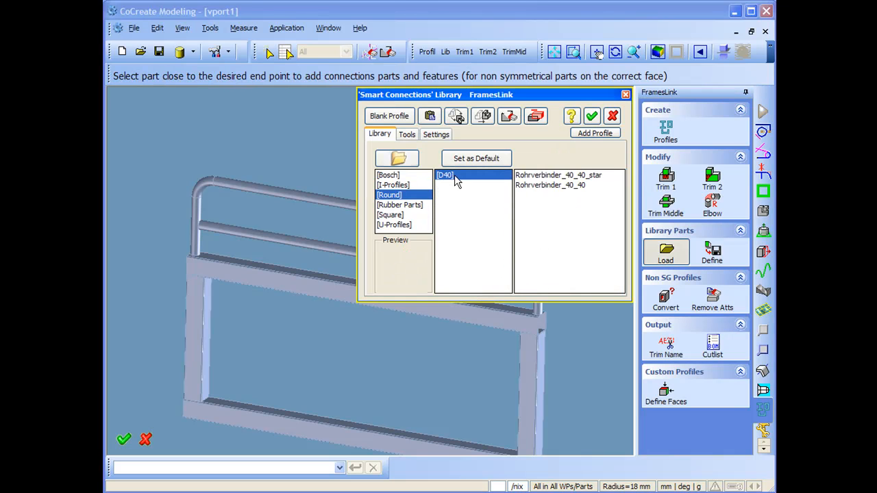
{"action": "left_click", "coordinate": [551, 176]}
{"action": "left_click", "coordinate": [541, 185]}
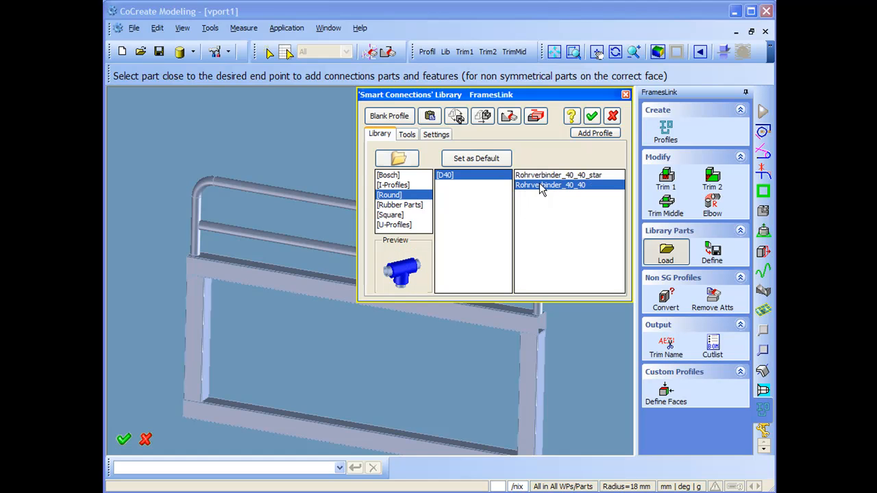
{"action": "middle_click_drag", "start_coordinate": [339, 199], "coordinate": [278, 324]}
{"action": "left_click", "coordinate": [307, 313]}
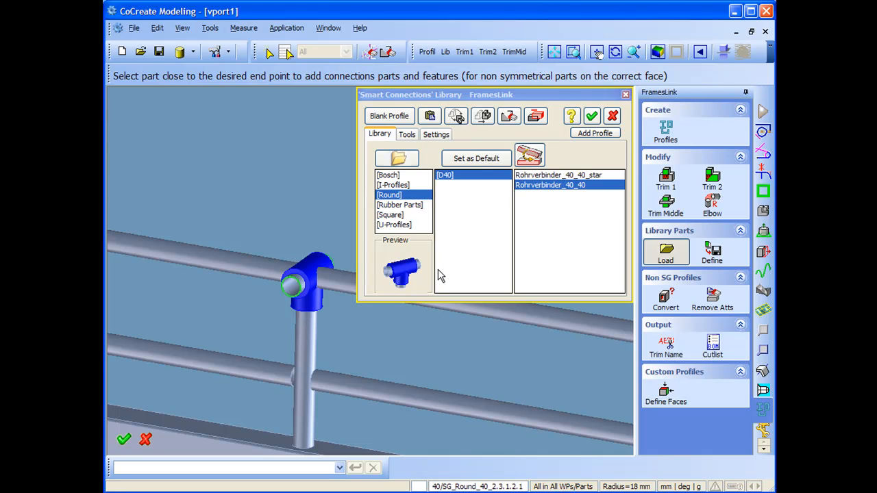
Rotate the T-connector in line with the top rail and unite its tube stubs with the rail
{"action": "left_click", "coordinate": [456, 116]}
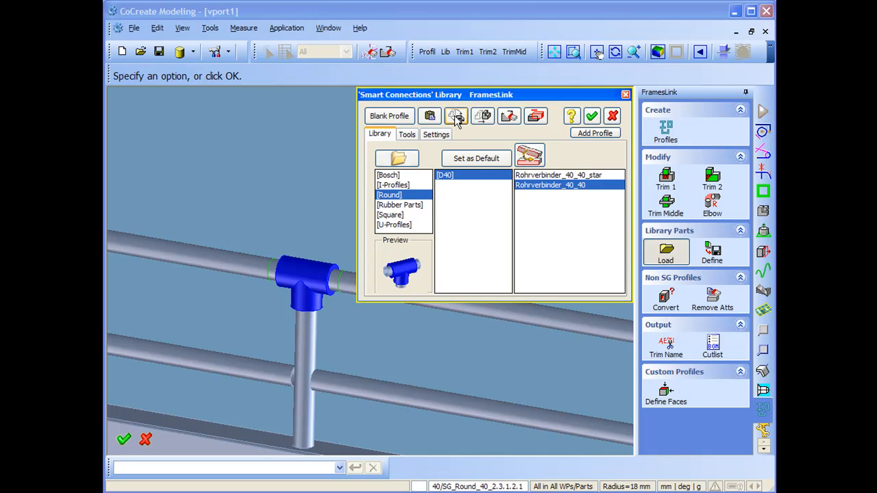
{"action": "left_click", "coordinate": [457, 117]}
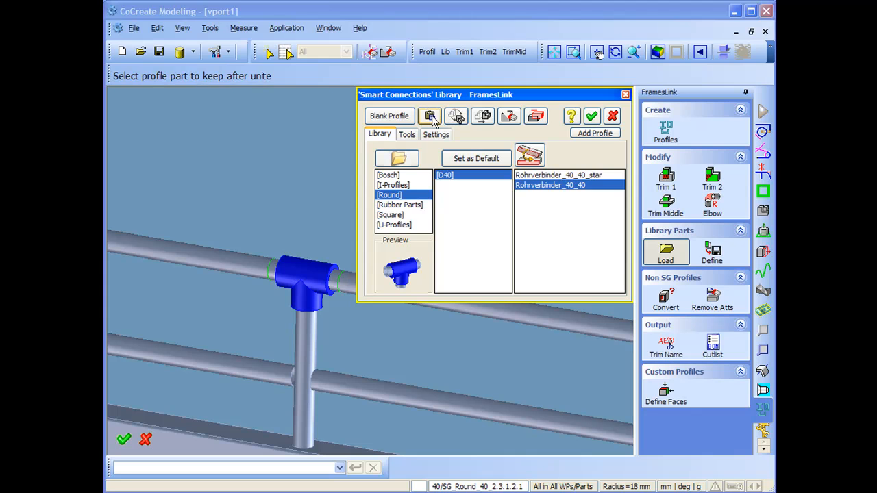
{"action": "left_click", "coordinate": [230, 260]}
{"action": "left_click", "coordinate": [267, 272]}
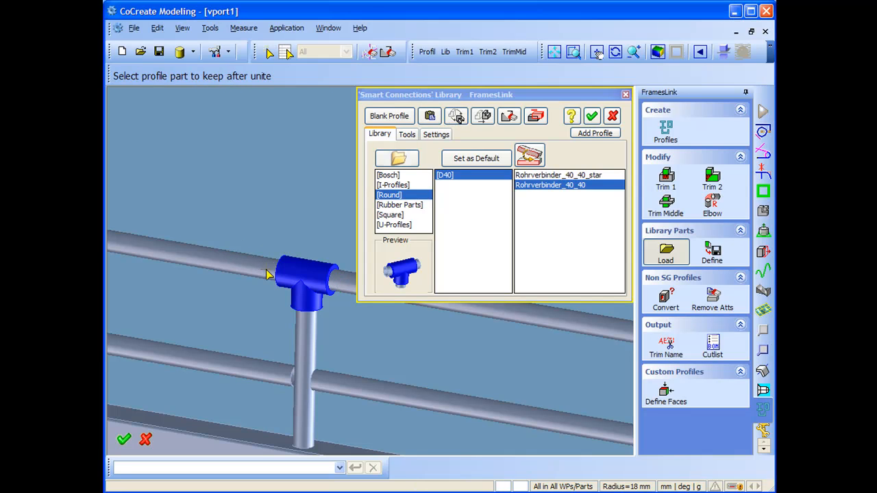
Add a Rohrverbinder_40_40 connector at the intermediate rail's left end and unite its tube stubs with the left post
{"action": "middle_click_drag", "start_coordinate": [297, 370], "coordinate": [295, 250]}
{"action": "middle_click_drag", "start_coordinate": [239, 248], "coordinate": [335, 217]}
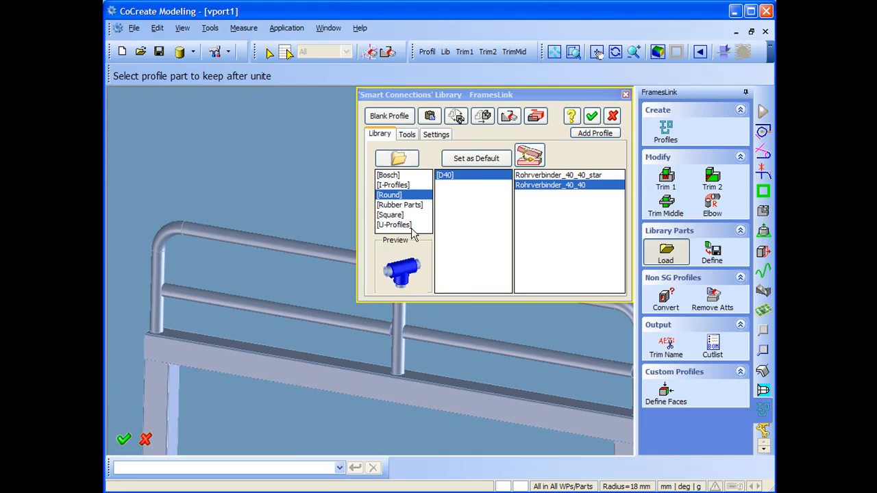
{"action": "left_click", "coordinate": [403, 119]}
{"action": "left_click", "coordinate": [187, 291]}
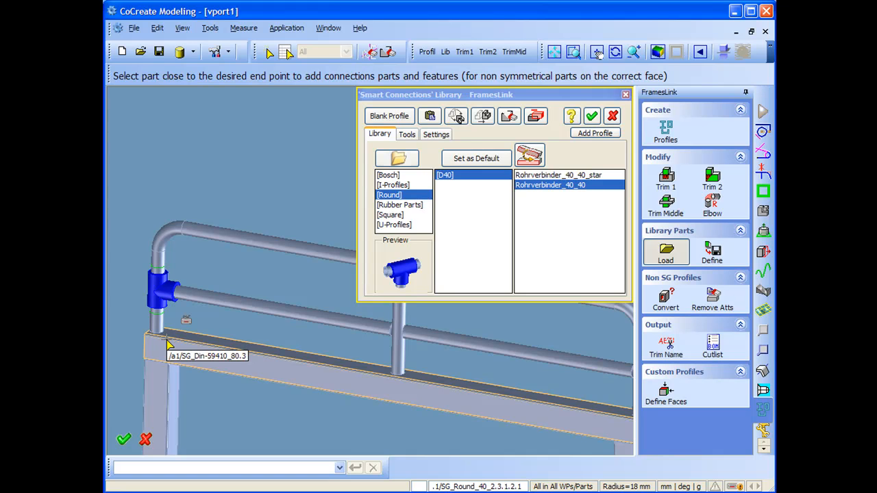
{"action": "left_click", "coordinate": [429, 115]}
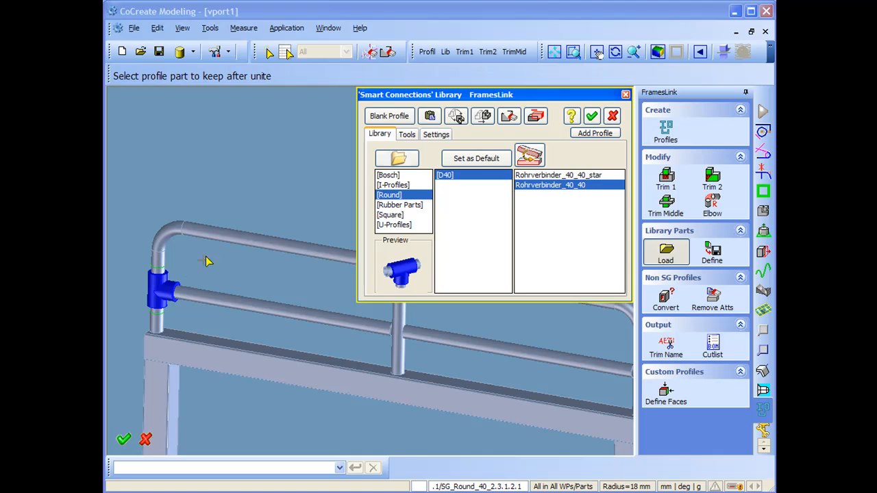
{"action": "left_click", "coordinate": [163, 287]}
{"action": "left_click", "coordinate": [163, 274]}
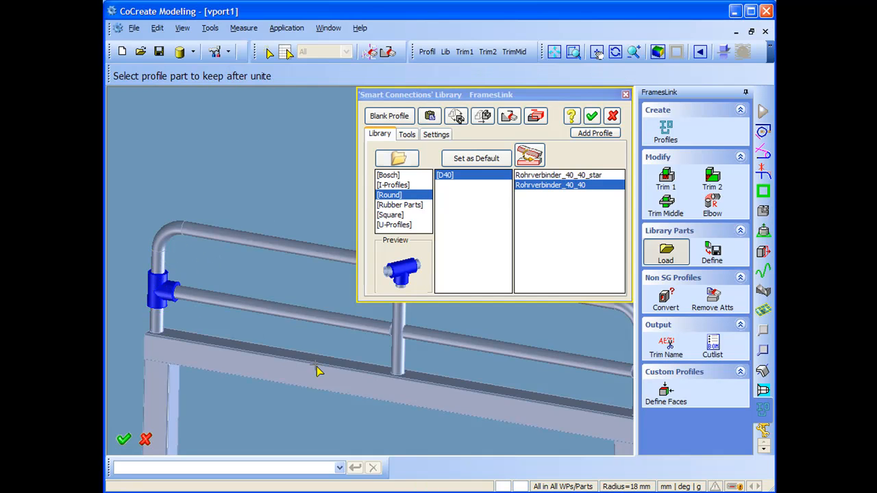
Add a Rohrverbinder_40_40 connector at the intermediate rail's right end and unite its tube stubs with the right post
{"action": "middle_click_drag", "start_coordinate": [413, 373], "coordinate": [129, 274]}
{"action": "scroll", "coordinate": [210, 222], "scroll_direction": "up", "scroll_amount": 2}
{"action": "mouse_move", "coordinate": [237, 270]}
{"action": "middle_mouse_down"}
{"action": "mouse_move", "coordinate": [141, 266]}
{"action": "mouse_move", "coordinate": [264, 270]}
{"action": "mouse_move", "coordinate": [251, 276]}
{"action": "middle_mouse_up"}
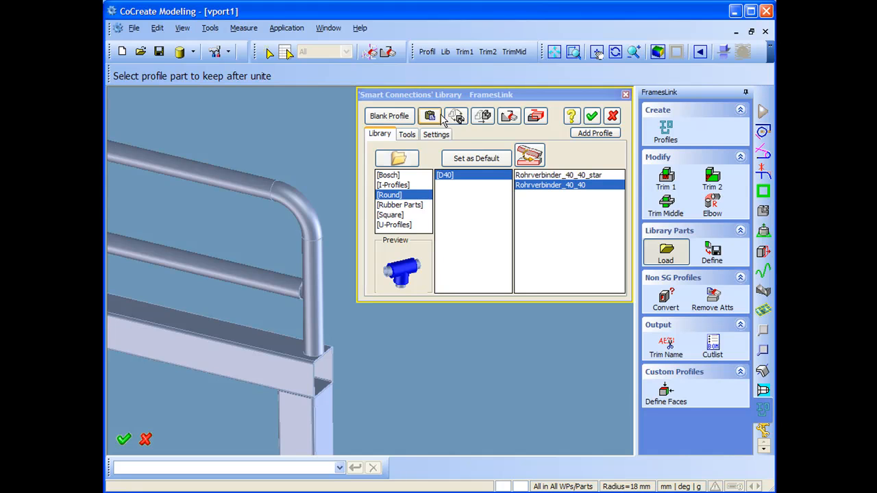
{"action": "left_click", "coordinate": [460, 120]}
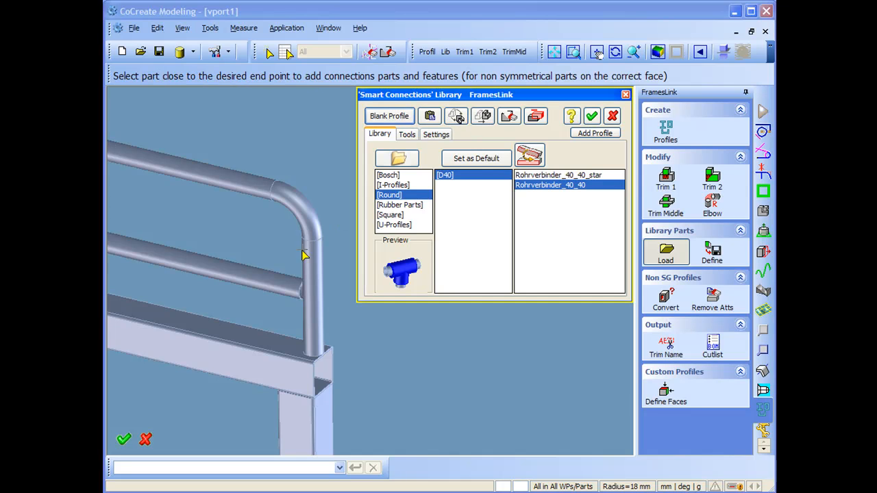
{"action": "left_click", "coordinate": [278, 283]}
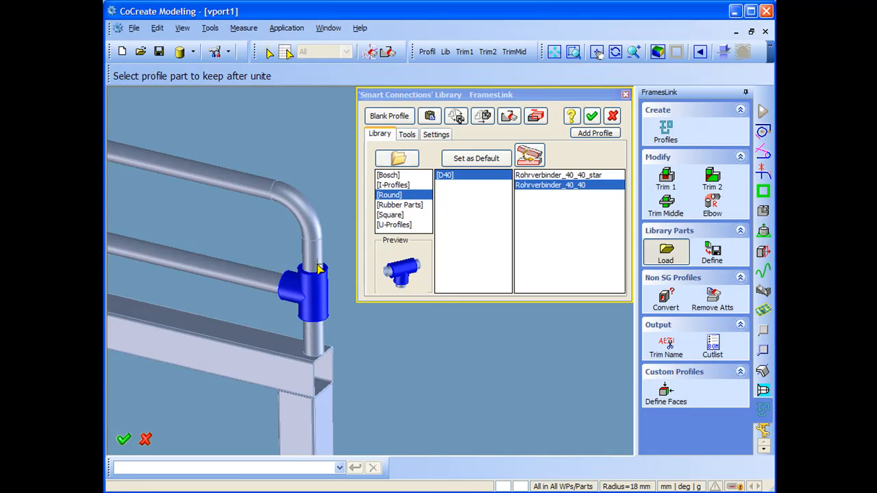
{"action": "left_click", "coordinate": [320, 321]}
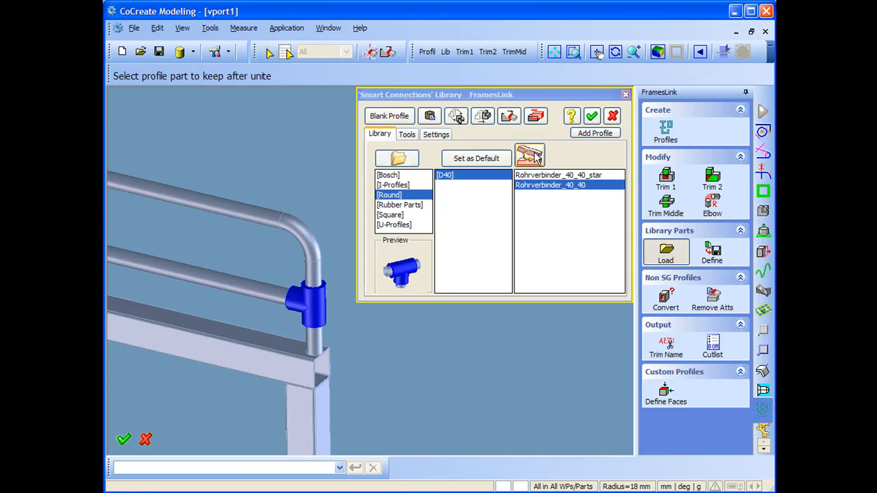
Place a Rohrverbinder_40_40_star cross connector where the intermediate rail meets the middle post
{"action": "middle_click_drag", "start_coordinate": [226, 285], "coordinate": [273, 270]}
{"action": "scroll", "coordinate": [250, 285], "scroll_direction": "down", "scroll_amount": 2}
{"action": "scroll", "coordinate": [250, 308], "scroll_direction": "down", "scroll_amount": 2}
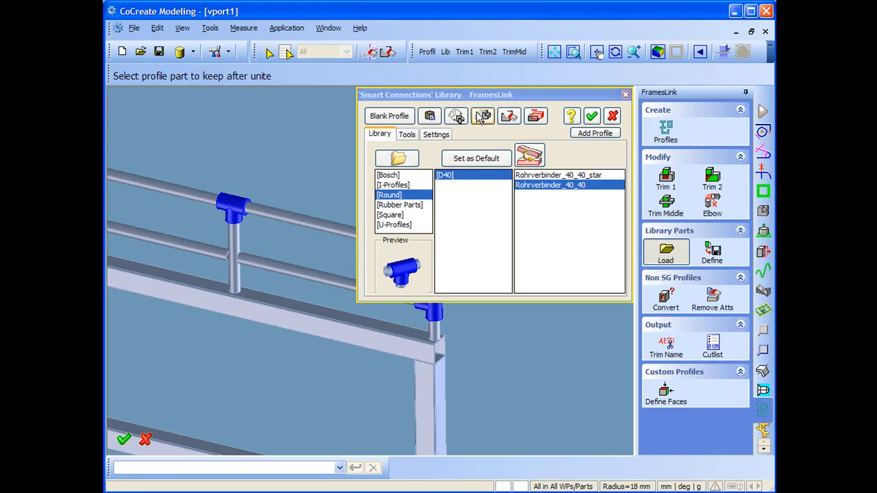
{"action": "scroll", "coordinate": [235, 286], "scroll_direction": "down", "scroll_amount": 2}
{"action": "middle_click_drag", "start_coordinate": [237, 284], "coordinate": [306, 273]}
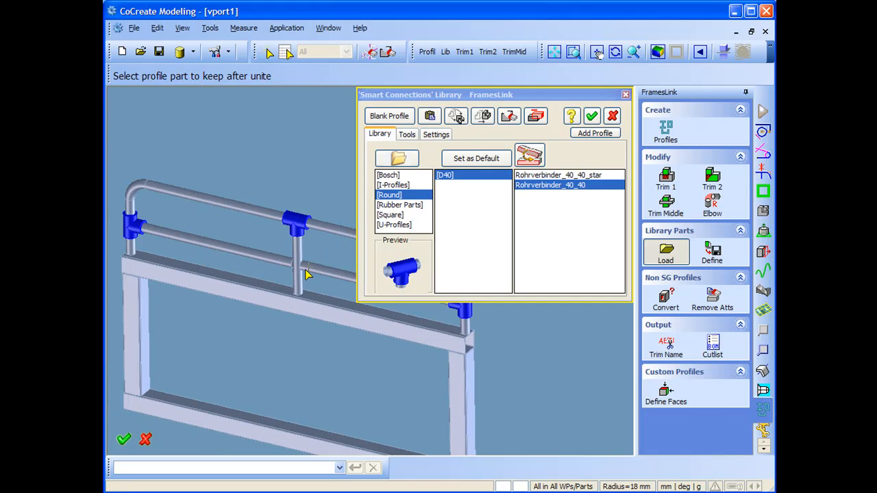
{"action": "left_click", "coordinate": [536, 176]}
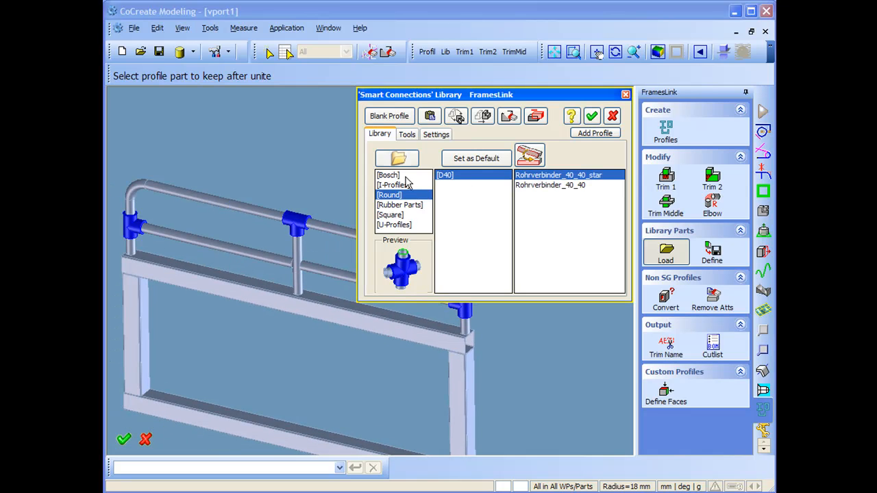
{"action": "left_click", "coordinate": [392, 120]}
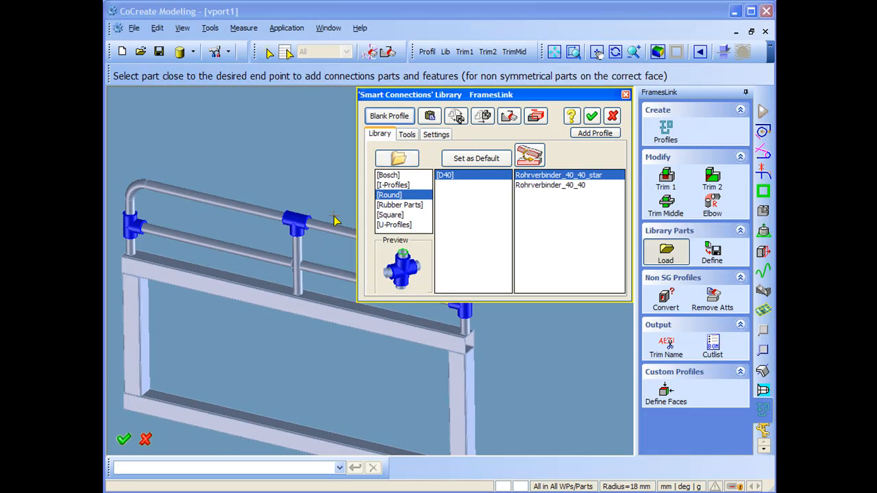
{"action": "left_click", "coordinate": [288, 263]}
{"action": "scroll", "coordinate": [299, 187], "scroll_direction": "up", "scroll_amount": 2}
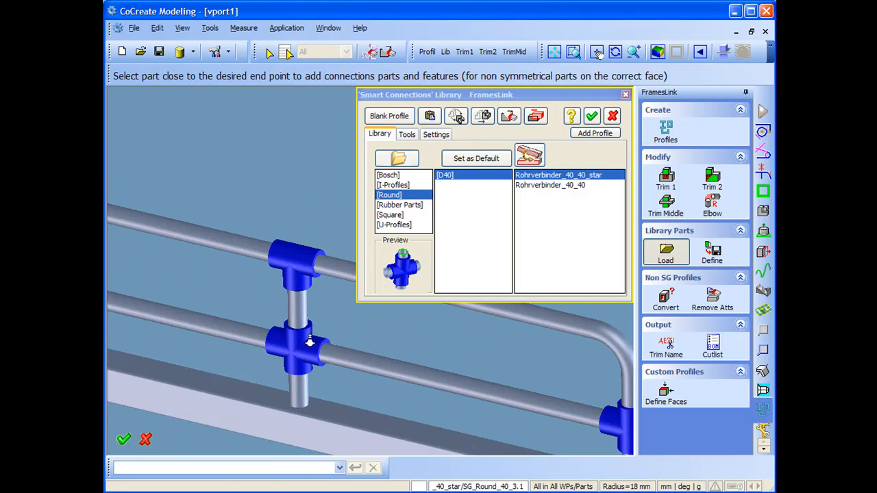
{"action": "scroll", "coordinate": [309, 341], "scroll_direction": "up", "scroll_amount": 3}
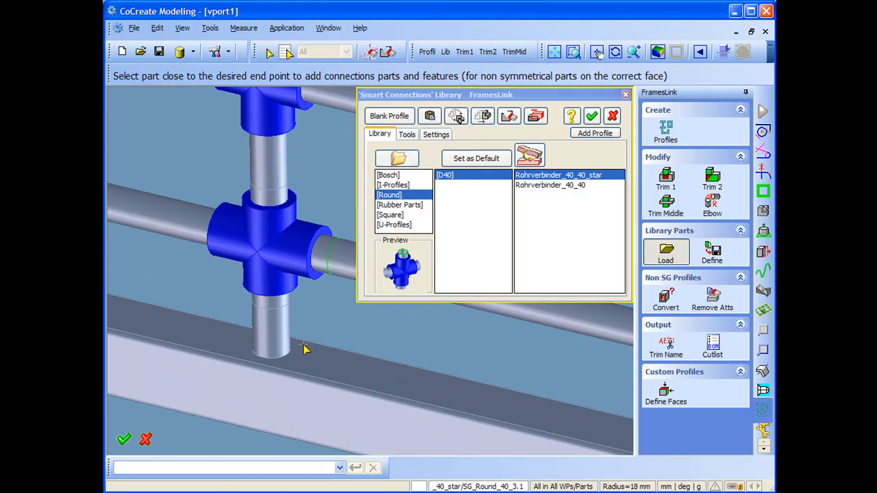
Unite the cross connector's tube stubs with the middle post and the adjoining intermediate rail
{"action": "left_click", "coordinate": [430, 118]}
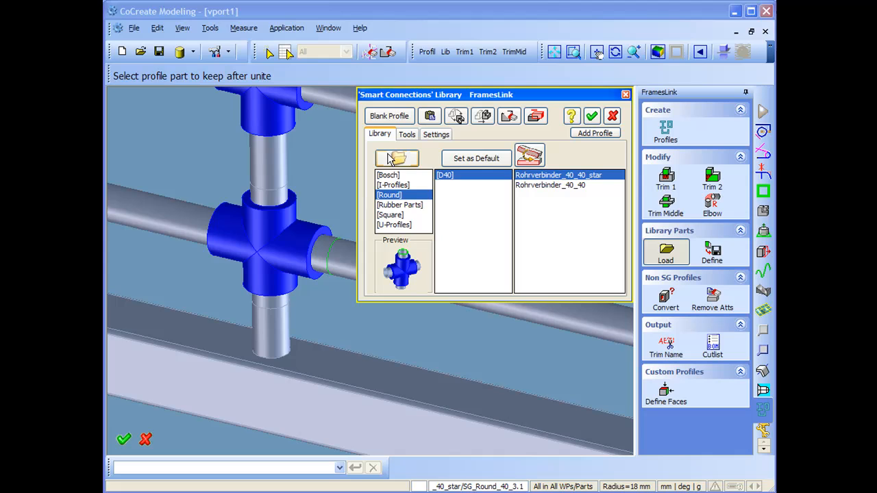
{"action": "left_click", "coordinate": [280, 160]}
{"action": "left_click", "coordinate": [281, 196]}
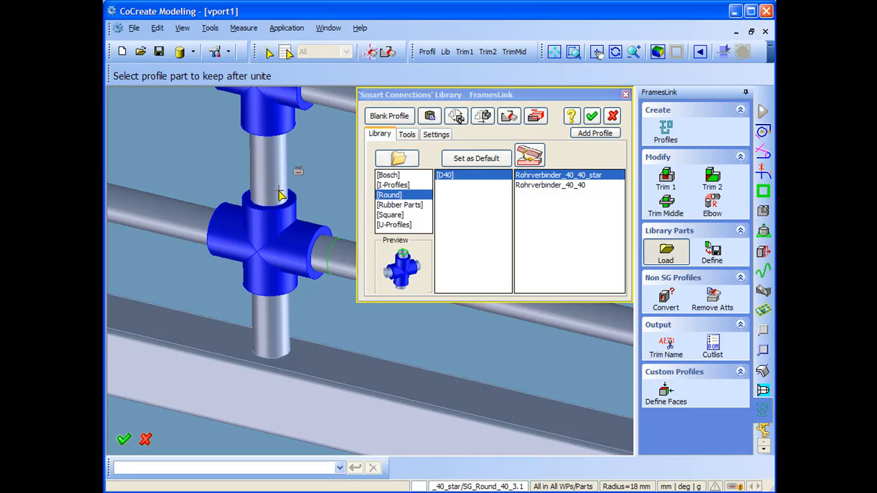
{"action": "scroll", "coordinate": [300, 362], "scroll_direction": "down", "scroll_amount": 2}
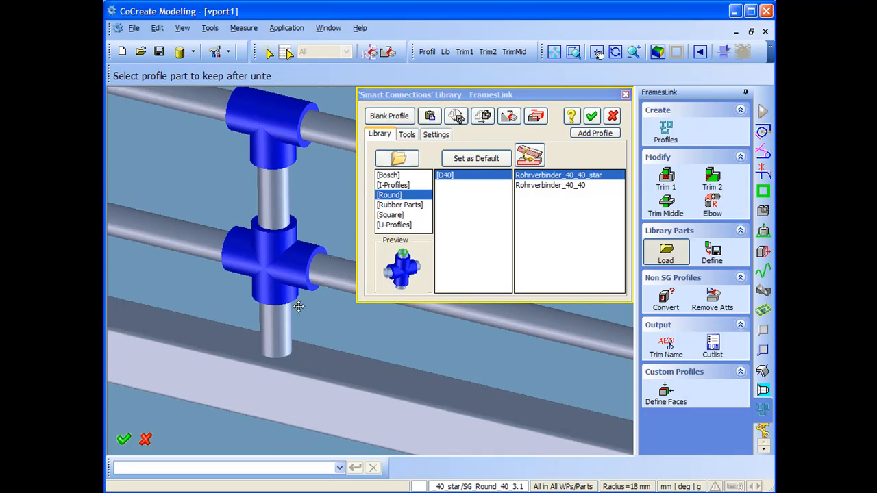
{"action": "middle_click_drag", "start_coordinate": [351, 283], "coordinate": [259, 281]}
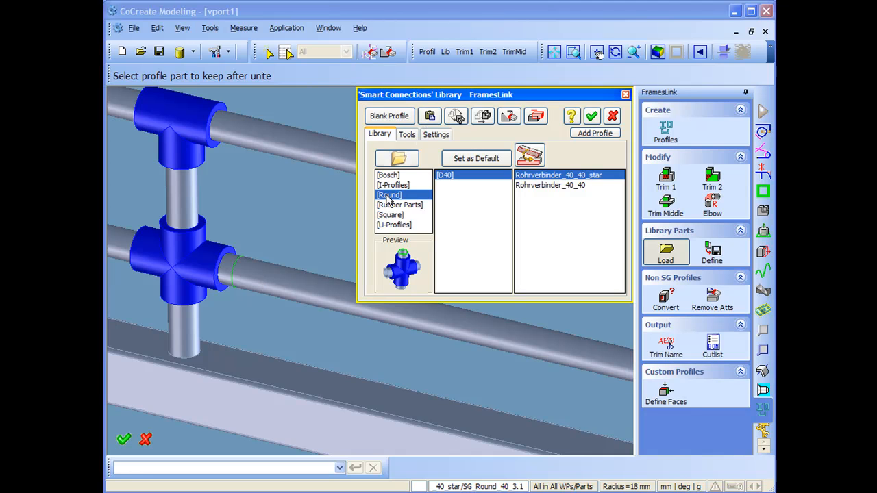
{"action": "left_click", "coordinate": [317, 290]}
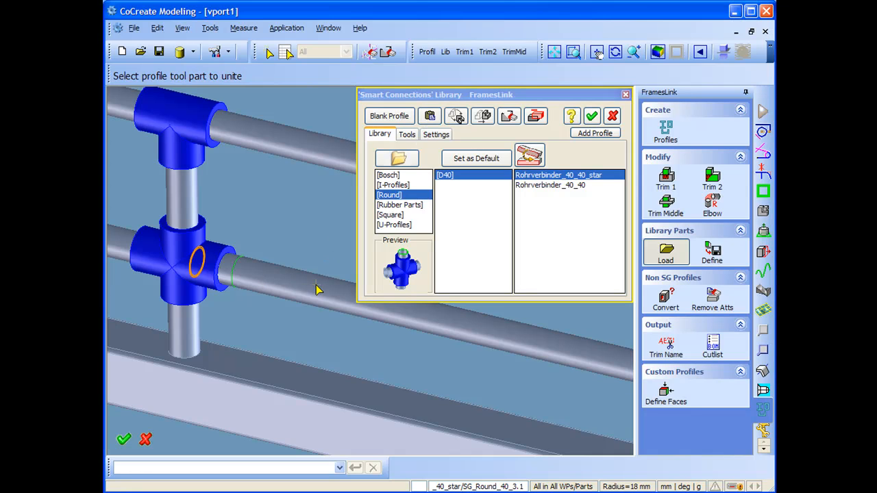
{"action": "left_click", "coordinate": [231, 270]}
{"action": "scroll", "coordinate": [251, 336], "scroll_direction": "down", "scroll_amount": 3}
{"action": "scroll", "coordinate": [276, 350], "scroll_direction": "down", "scroll_amount": 3}
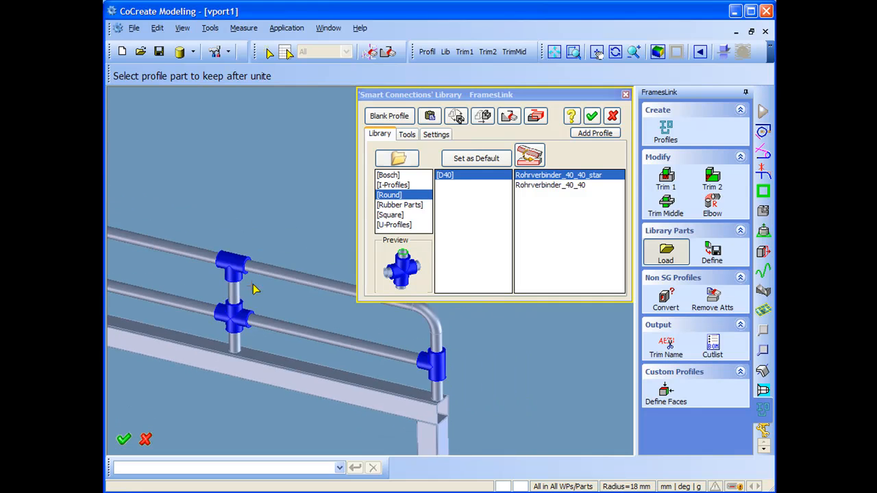
Finish the library connector placement on the handrail
{"action": "left_click", "coordinate": [591, 116]}
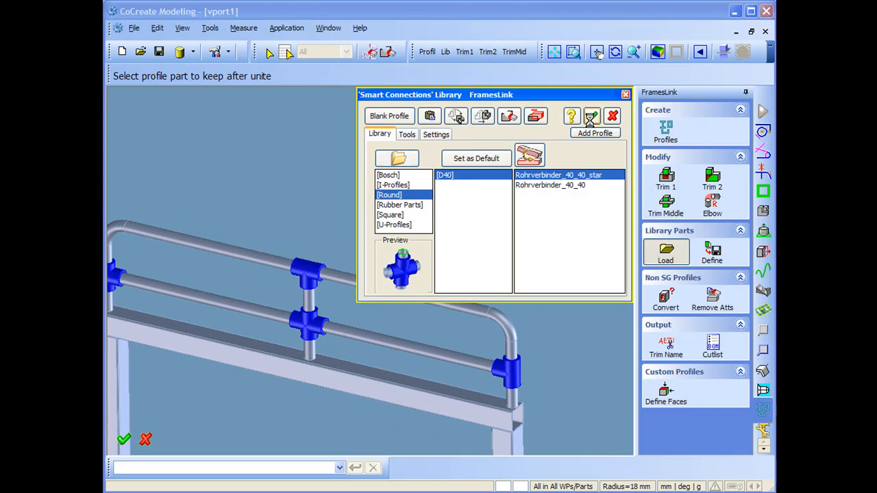
{"action": "scroll", "coordinate": [412, 284], "scroll_direction": "up", "scroll_amount": 3}
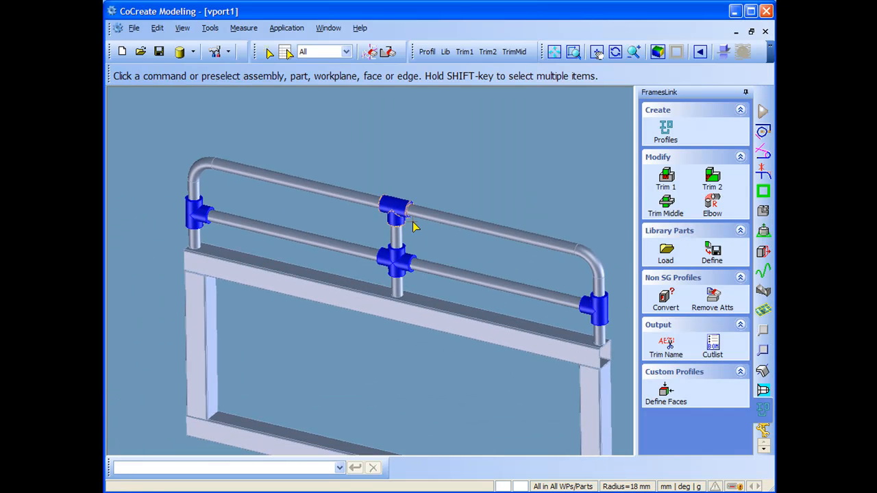
{"action": "middle_click_drag", "start_coordinate": [383, 251], "coordinate": [368, 221]}
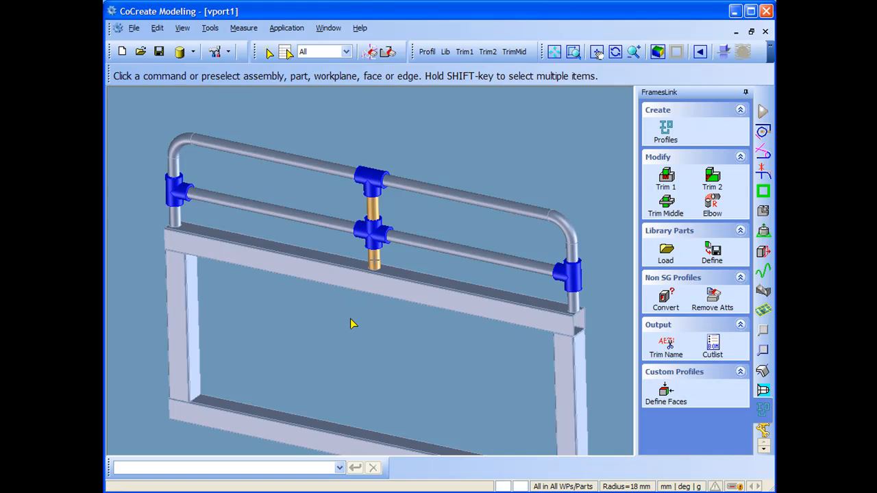
{"action": "middle_click_drag", "start_coordinate": [322, 317], "coordinate": [319, 278]}
Set up a new round hollow profile with nominal dimension 20 and disable taking type and size from existing profiles
{"action": "left_click", "coordinate": [665, 130]}
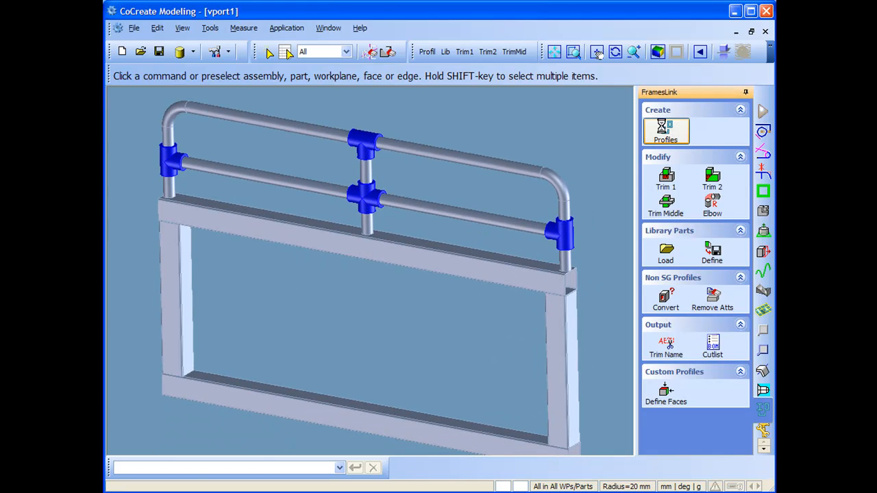
{"action": "left_click", "coordinate": [380, 135]}
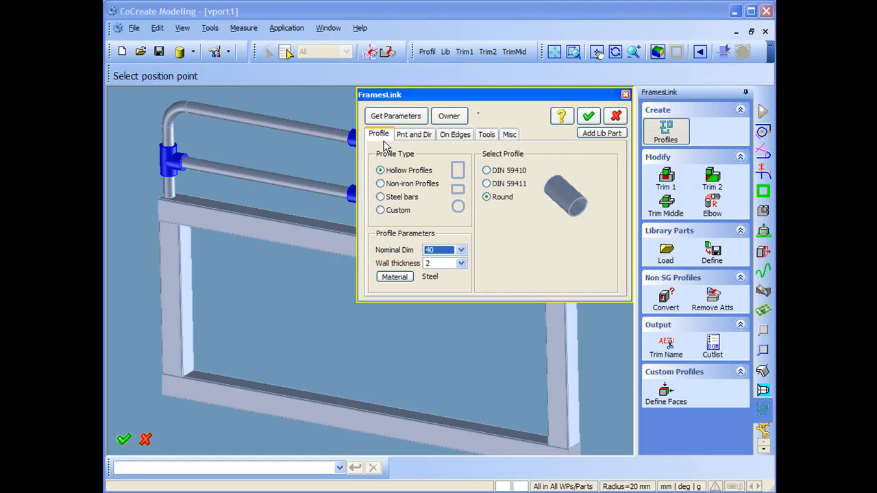
{"action": "left_click", "coordinate": [461, 250]}
{"action": "left_click", "coordinate": [450, 287]}
{"action": "left_click", "coordinate": [413, 135]}
{"action": "left_click", "coordinate": [387, 183]}
{"action": "middle_click_drag", "start_coordinate": [336, 210], "coordinate": [276, 298]}
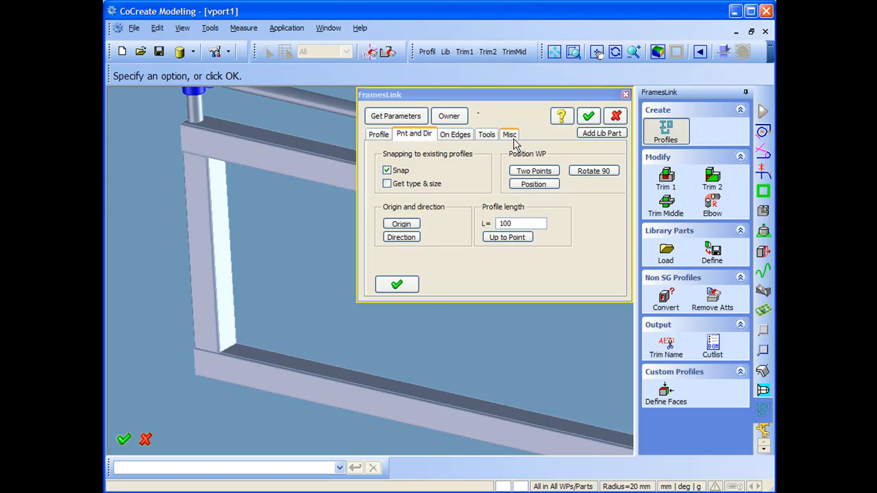
Put a workplane on the front face of the frame's left upright and project the right upright's front face onto it
{"action": "left_click", "coordinate": [487, 134]}
{"action": "left_click", "coordinate": [384, 167]}
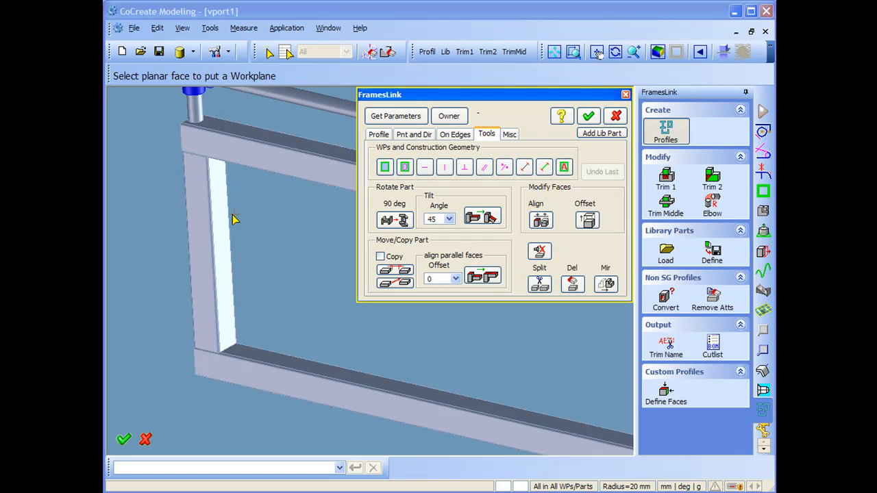
{"action": "left_click", "coordinate": [204, 228]}
{"action": "scroll", "coordinate": [264, 254], "scroll_direction": "down", "scroll_amount": 3}
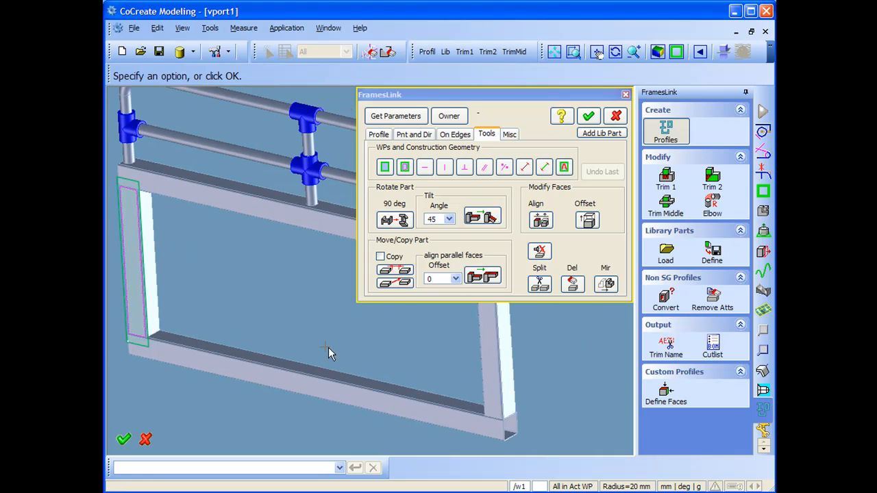
{"action": "left_click", "coordinate": [404, 166]}
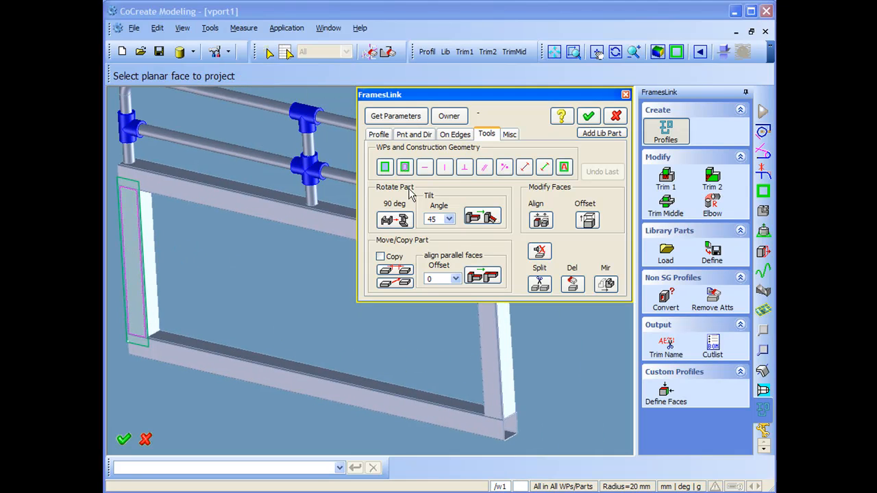
{"action": "left_click", "coordinate": [496, 348]}
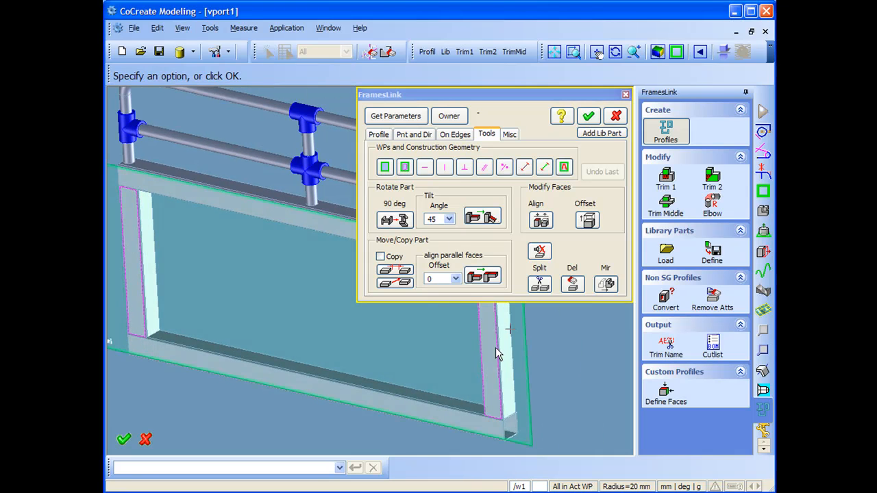
Construct three evenly spaced horizontal bisectors from the end points and midpoint of the left upright's inner edge
{"action": "left_click", "coordinate": [524, 167]}
{"action": "left_click", "coordinate": [139, 192]}
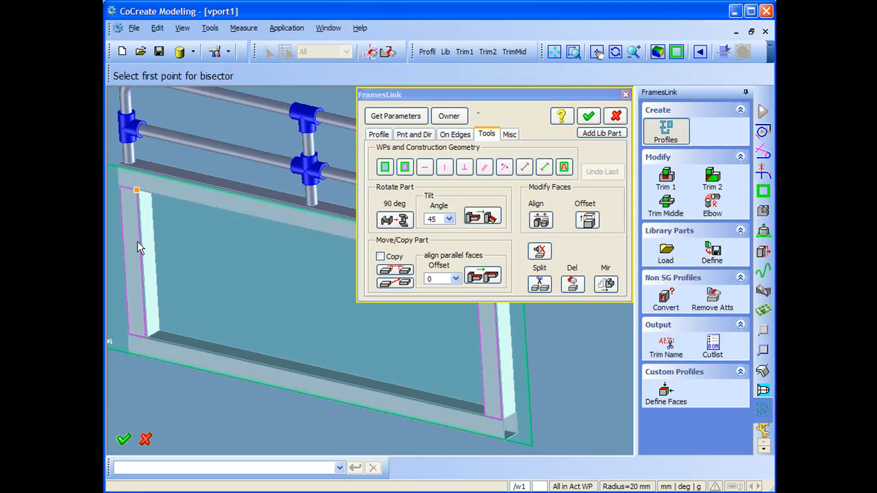
{"action": "left_click", "coordinate": [150, 337]}
{"action": "left_click", "coordinate": [139, 193]}
{"action": "left_click", "coordinate": [146, 275]}
{"action": "left_click", "coordinate": [149, 335]}
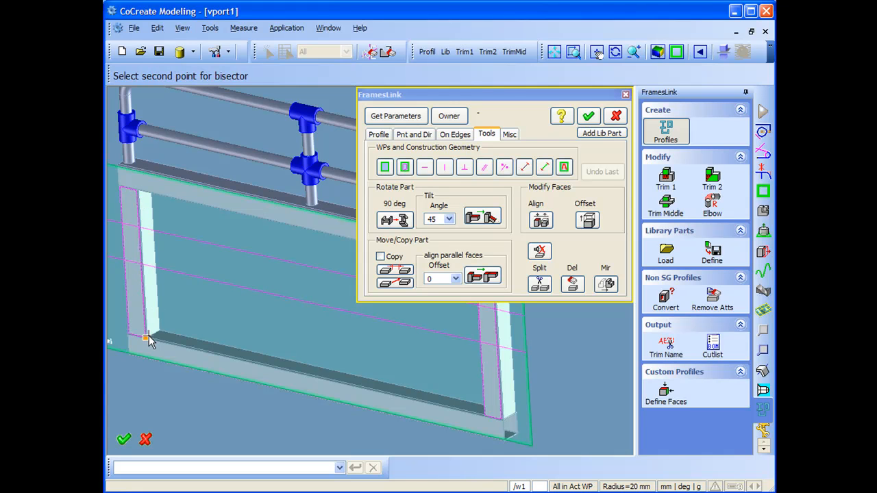
{"action": "left_click", "coordinate": [158, 335]}
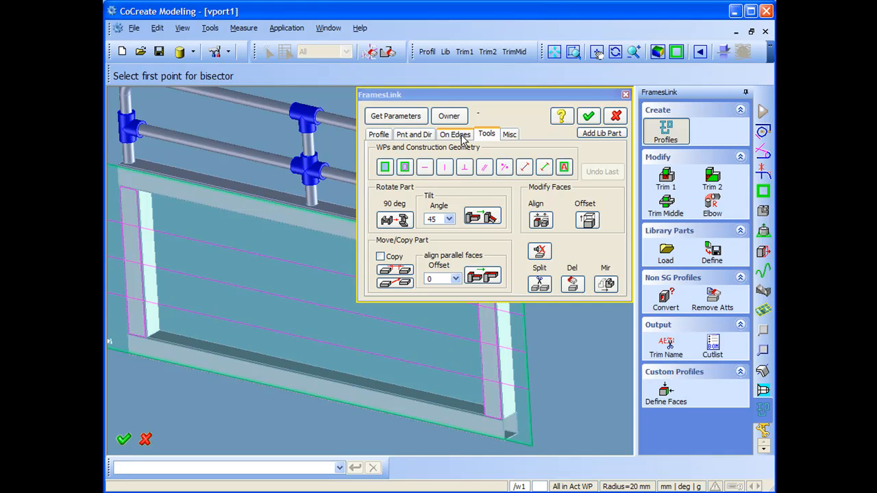
Draw one geometry line along each of the three horizontal construction lines inside the frame opening
{"action": "left_click", "coordinate": [524, 167]}
{"action": "left_click", "coordinate": [195, 241]}
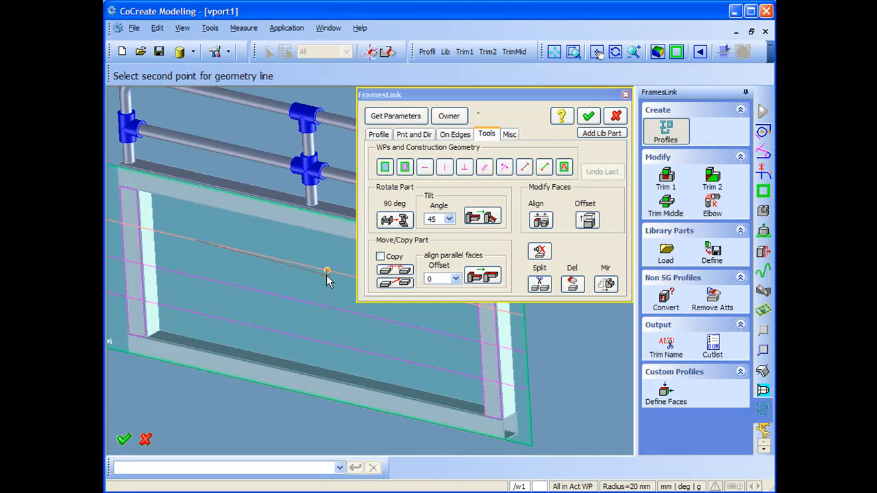
{"action": "left_click", "coordinate": [327, 270]}
{"action": "left_click", "coordinate": [200, 277]}
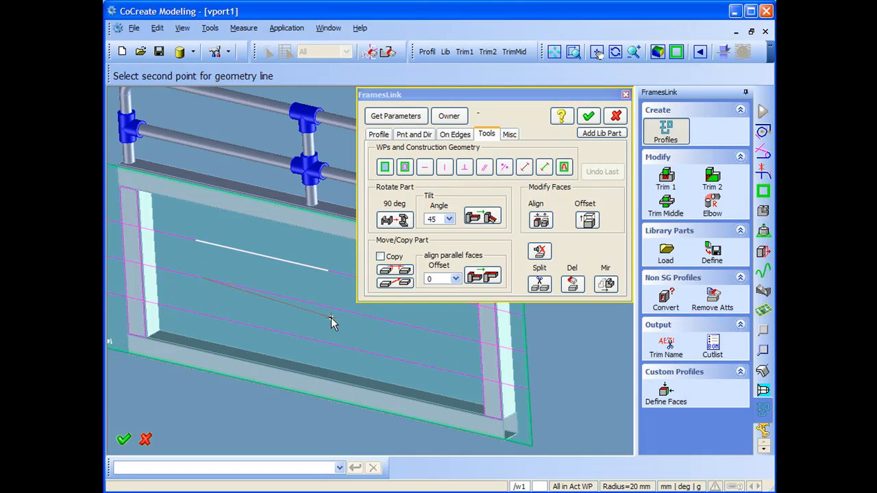
{"action": "left_click", "coordinate": [335, 309]}
{"action": "left_click", "coordinate": [249, 325]}
{"action": "left_click", "coordinate": [368, 353]}
Set on-edge profiles to trim at faces, using the inner faces of the left and right uprights as limits
{"action": "left_click", "coordinate": [460, 135]}
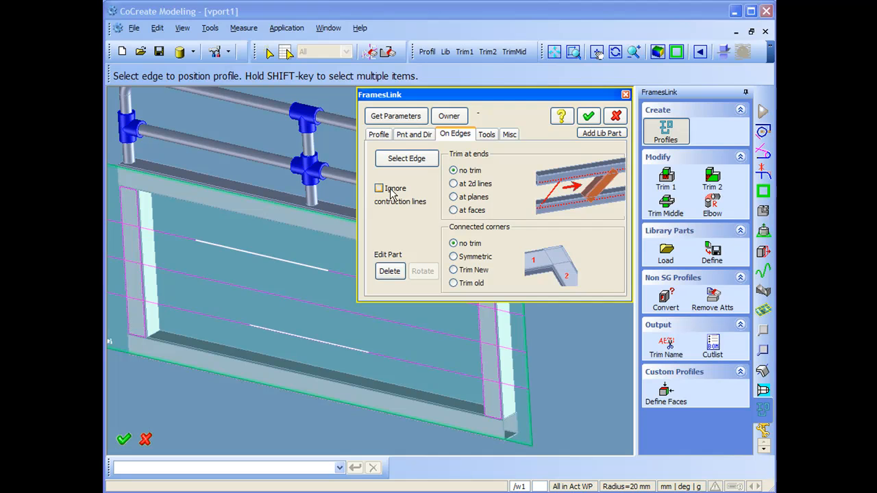
{"action": "left_click", "coordinate": [469, 209]}
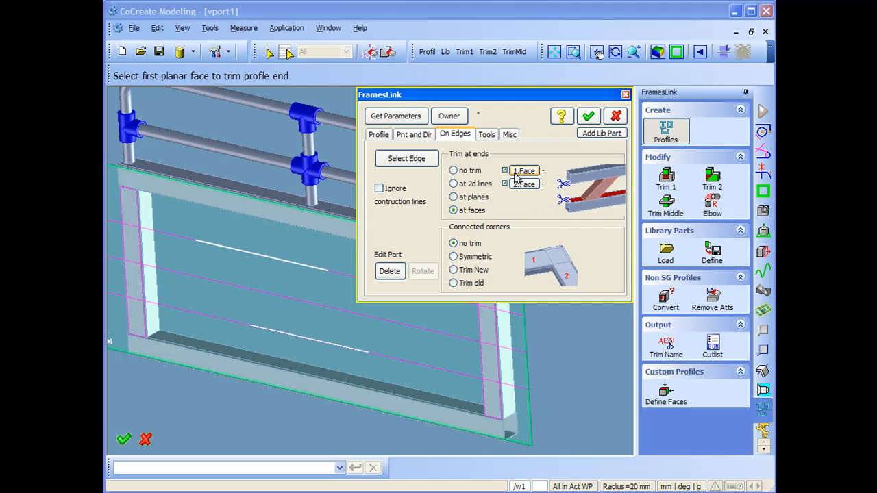
{"action": "left_click", "coordinate": [150, 244]}
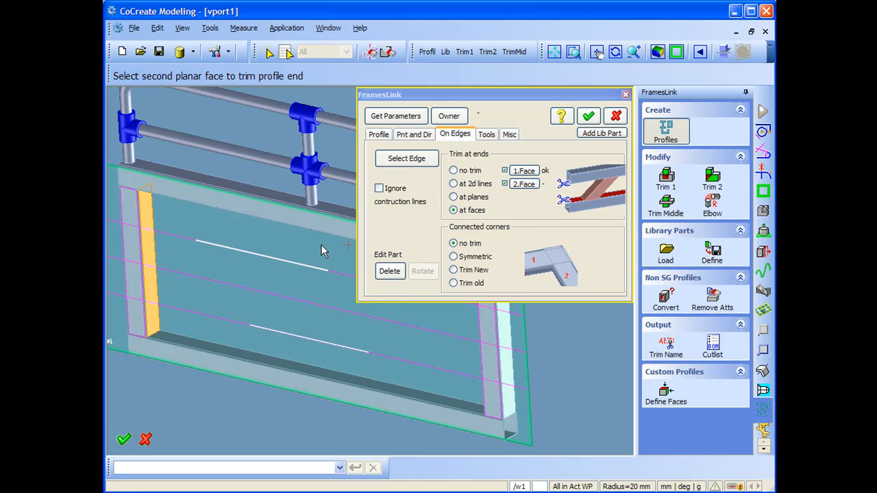
{"action": "middle_click_drag", "start_coordinate": [447, 350], "coordinate": [417, 213]}
{"action": "left_click", "coordinate": [485, 335]}
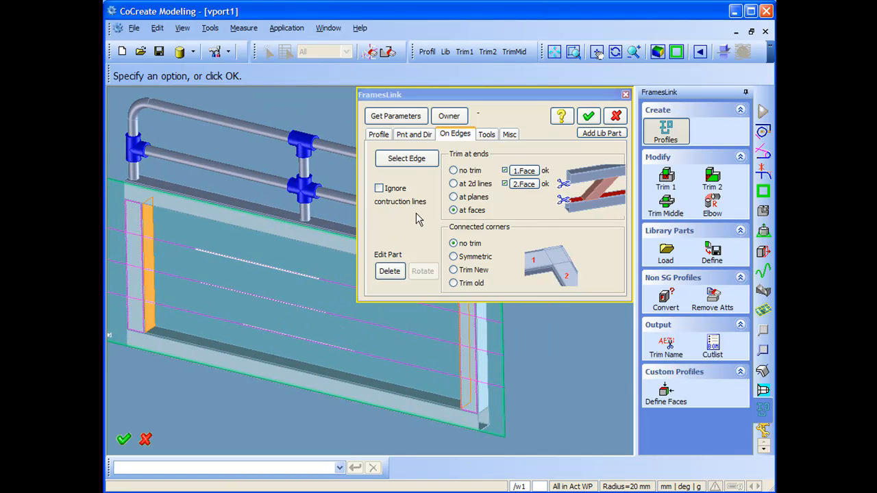
Create round bars on the three drawn lines between the uprights and hide the workplanes
{"action": "left_click", "coordinate": [406, 159]}
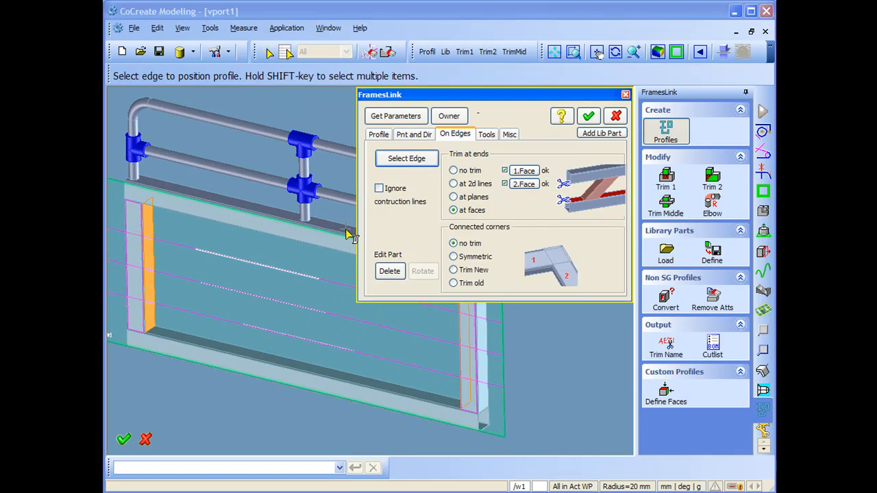
{"action": "left_click", "coordinate": [307, 279]}
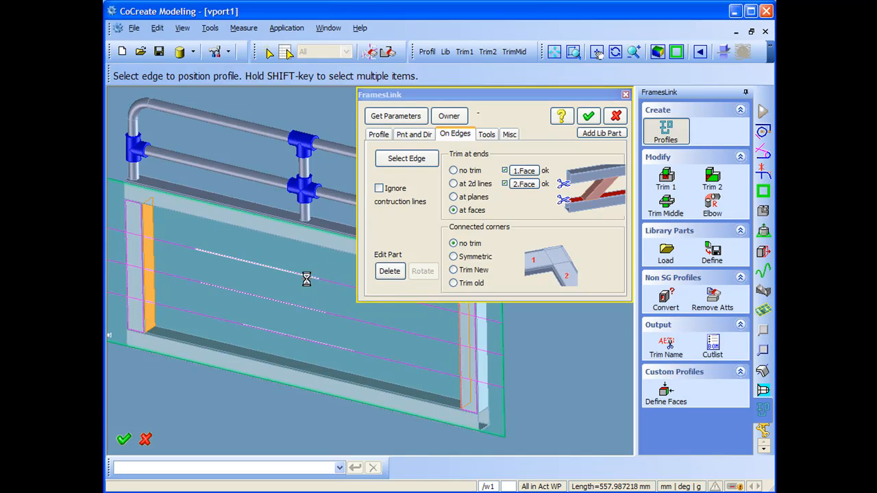
{"action": "middle_click", "coordinate": [305, 322]}
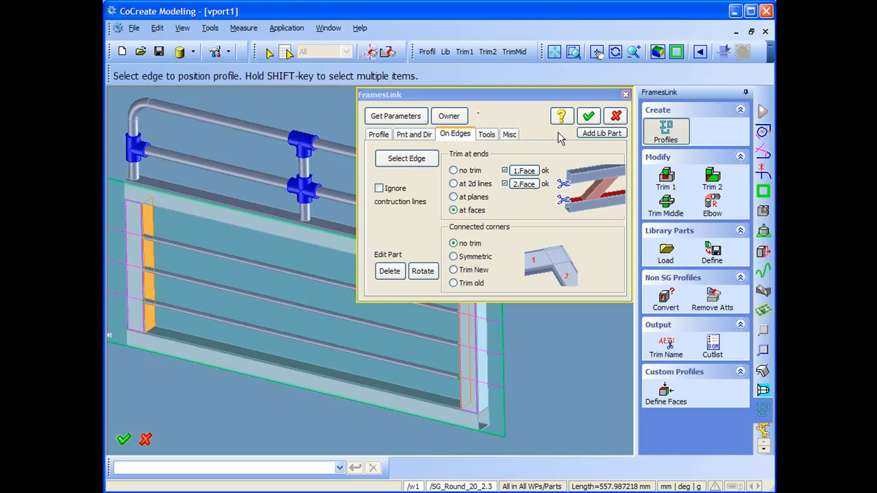
{"action": "middle_click_drag", "start_coordinate": [285, 254], "coordinate": [299, 278]}
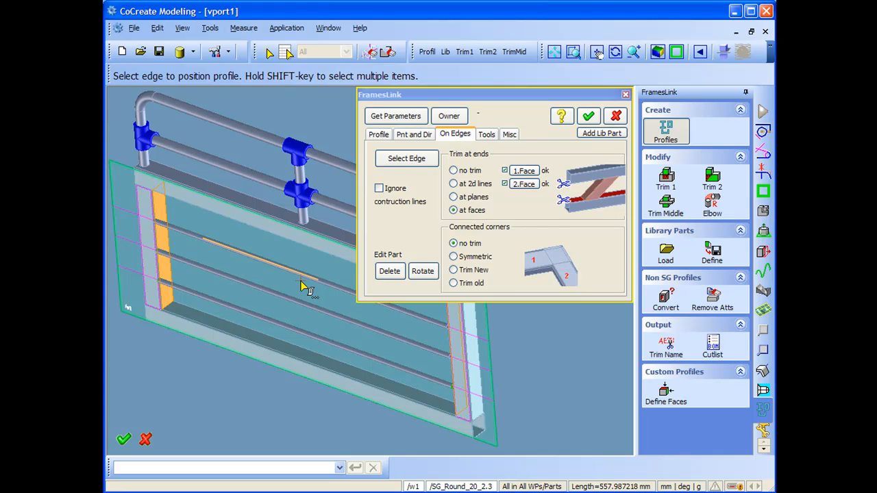
{"action": "left_click", "coordinate": [677, 52]}
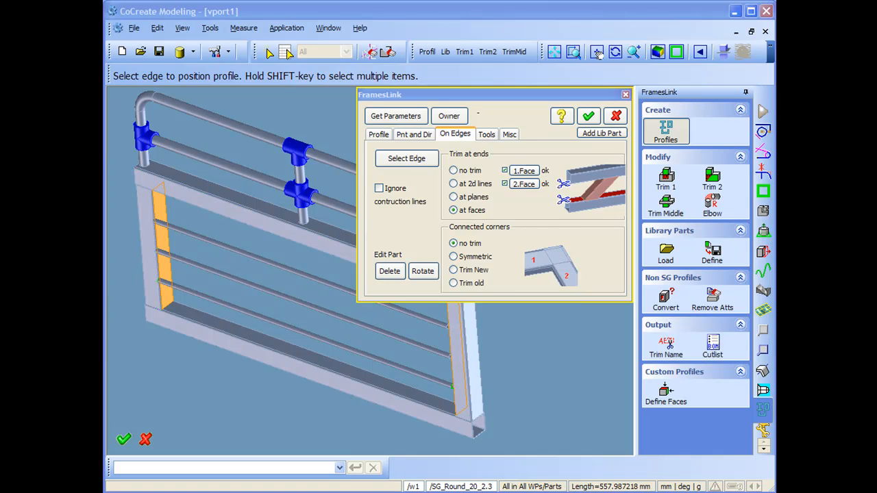
Centre all three round bars on the left upright's depth by aligning parallel faces with the mid-to-mid offset, and finish the profile command
{"action": "middle_click_drag", "start_coordinate": [239, 240], "coordinate": [295, 234]}
{"action": "middle_click_drag", "start_coordinate": [282, 303], "coordinate": [297, 335]}
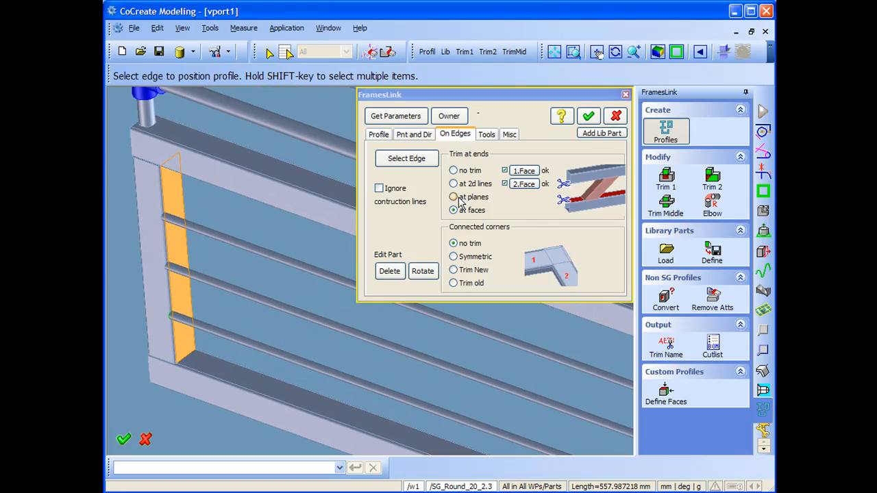
{"action": "left_click", "coordinate": [486, 134]}
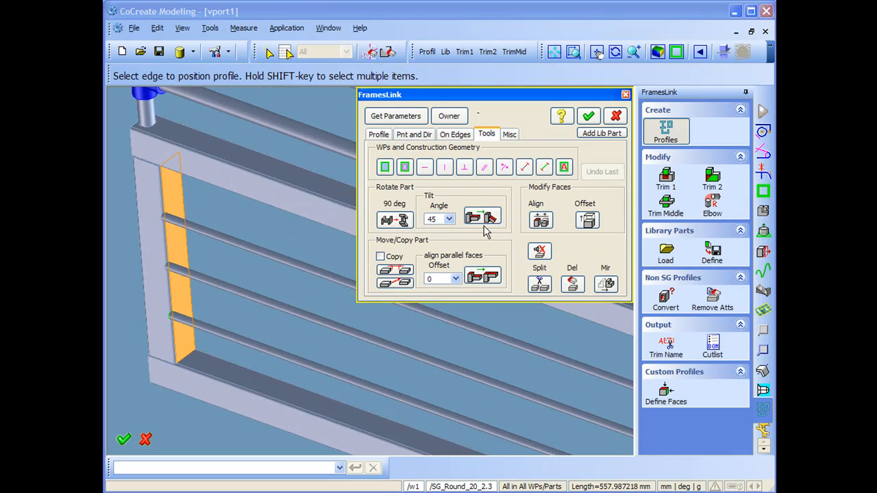
{"action": "left_click", "coordinate": [454, 278]}
{"action": "left_click", "coordinate": [448, 290]}
{"action": "left_click", "coordinate": [482, 276]}
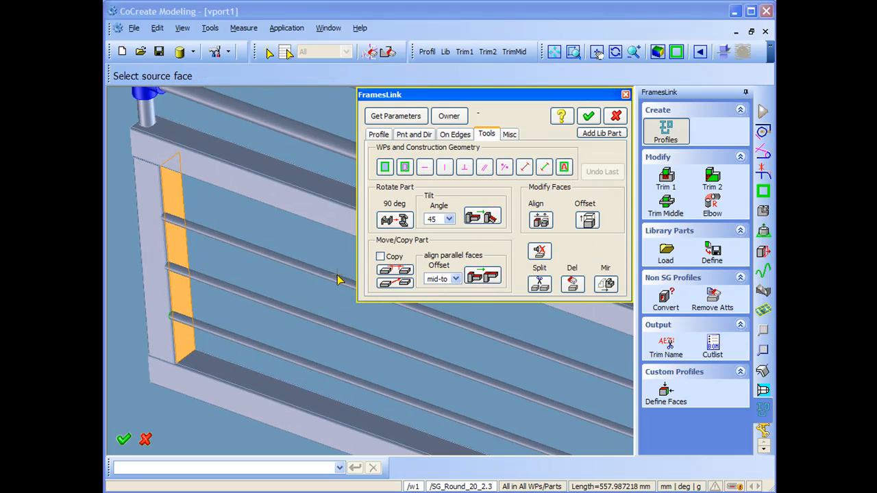
{"action": "left_click", "coordinate": [258, 254]}
{"action": "left_click", "coordinate": [163, 241]}
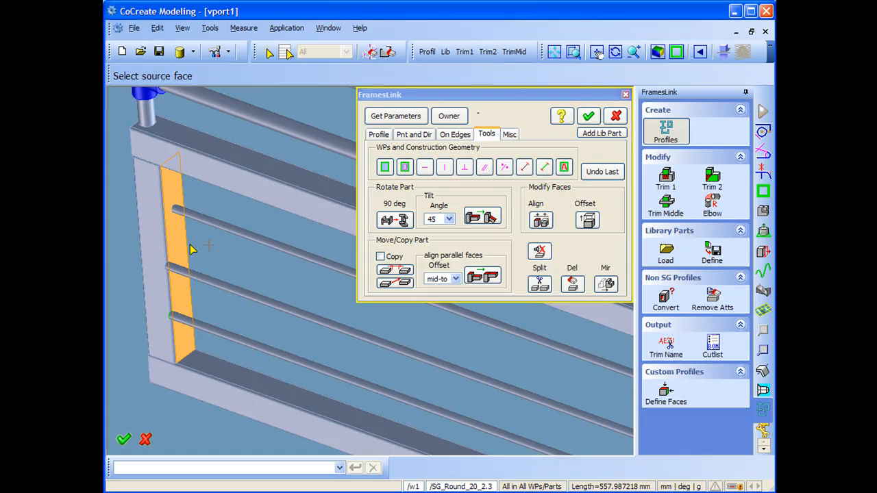
{"action": "left_click", "coordinate": [257, 304]}
{"action": "left_click", "coordinate": [163, 284]}
{"action": "left_click", "coordinate": [222, 333]}
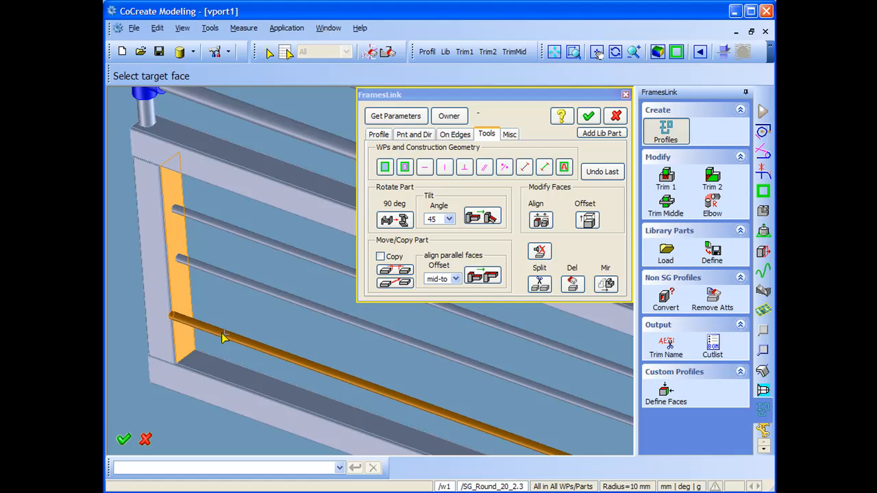
{"action": "left_click", "coordinate": [164, 322]}
{"action": "scroll", "coordinate": [278, 367], "scroll_direction": "down", "scroll_amount": 3}
{"action": "middle_click_drag", "start_coordinate": [245, 222], "coordinate": [202, 226]}
{"action": "left_click", "coordinate": [588, 116]}
Examine the completed frame, its infill bars, and the handrail tubes and connectors from several angles
{"action": "scroll", "coordinate": [411, 263], "scroll_direction": "down", "scroll_amount": 2}
{"action": "middle_click_drag", "start_coordinate": [412, 263], "coordinate": [390, 250]}
{"action": "middle_click_drag", "start_coordinate": [437, 297], "coordinate": [489, 308]}
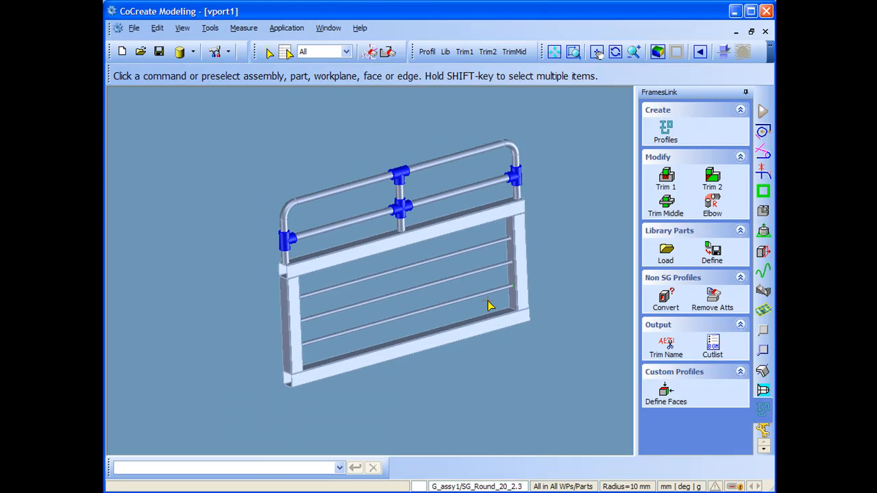
{"action": "scroll", "coordinate": [403, 318], "scroll_direction": "up", "scroll_amount": 5}
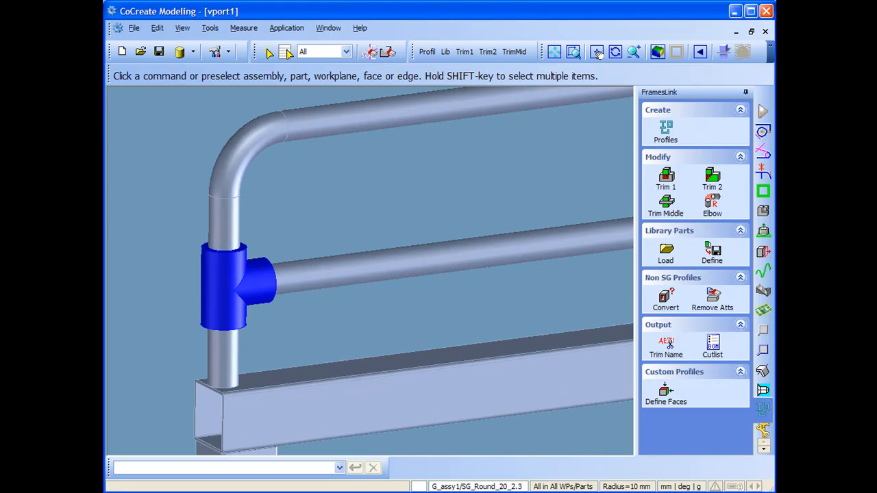
{"action": "middle_click_drag", "start_coordinate": [432, 301], "coordinate": [311, 279]}
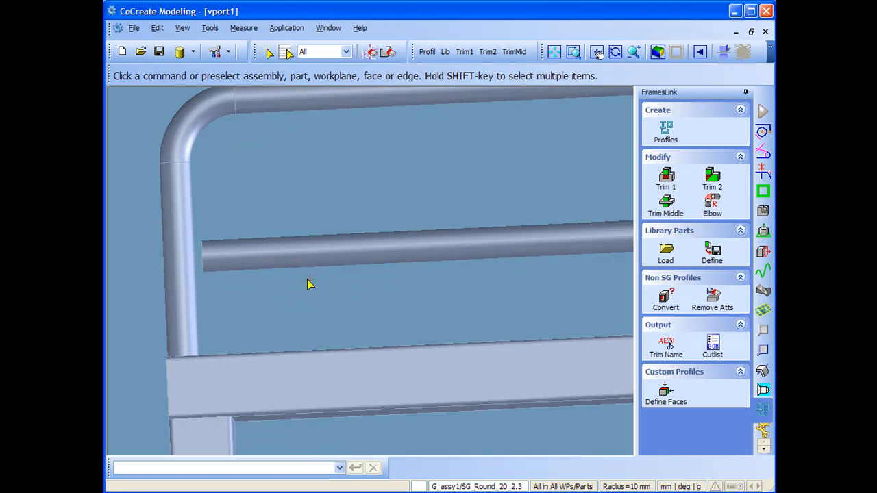
{"action": "middle_click_drag", "start_coordinate": [504, 166], "coordinate": [248, 263]}
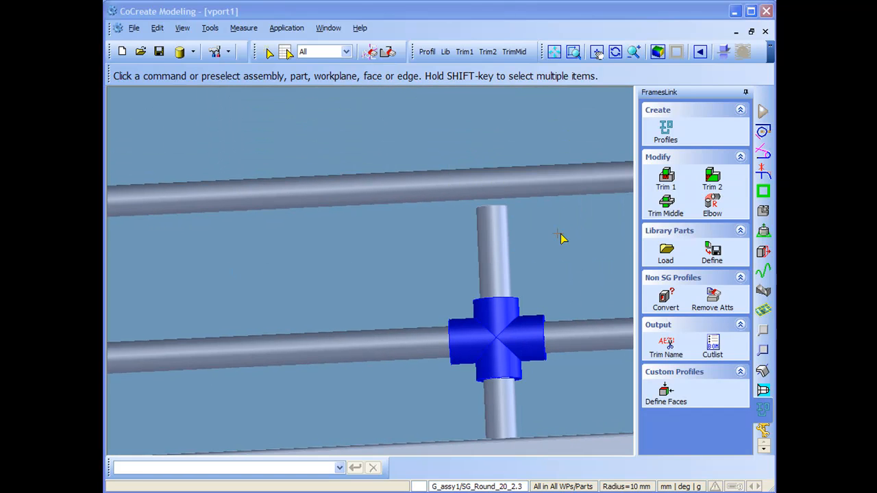
{"action": "middle_click_drag", "start_coordinate": [529, 235], "coordinate": [530, 243]}
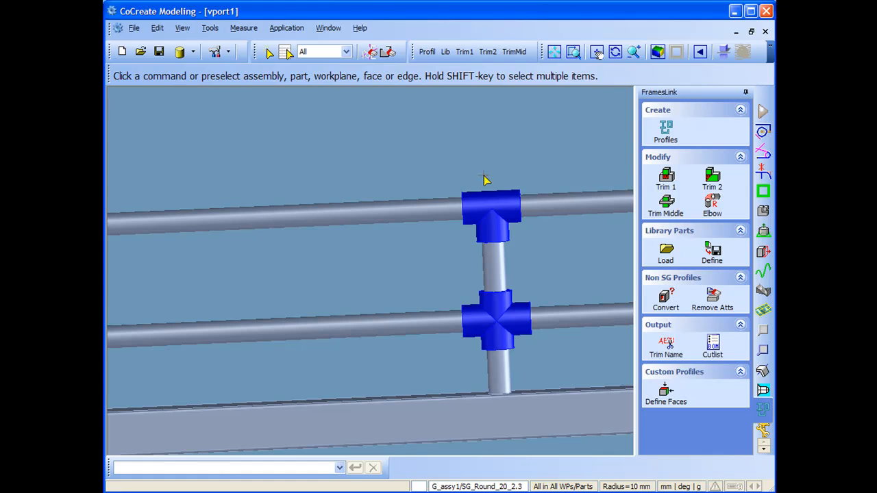
{"action": "middle_click_drag", "start_coordinate": [487, 183], "coordinate": [485, 254]}
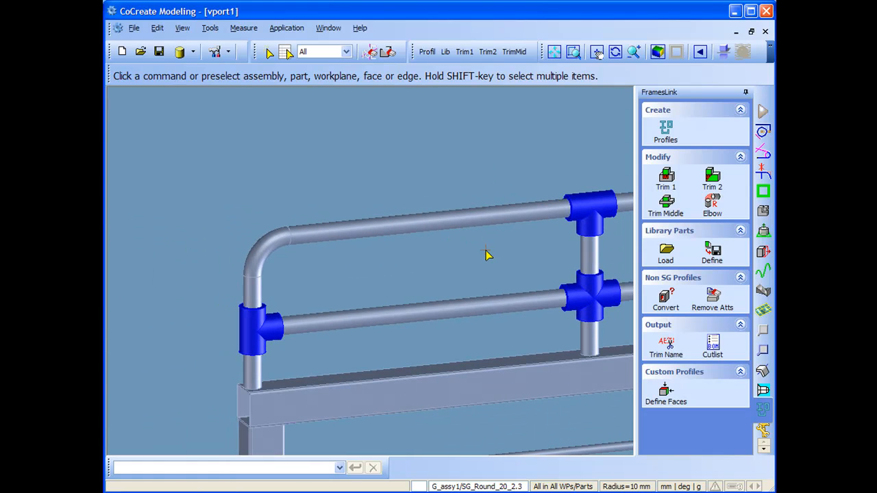